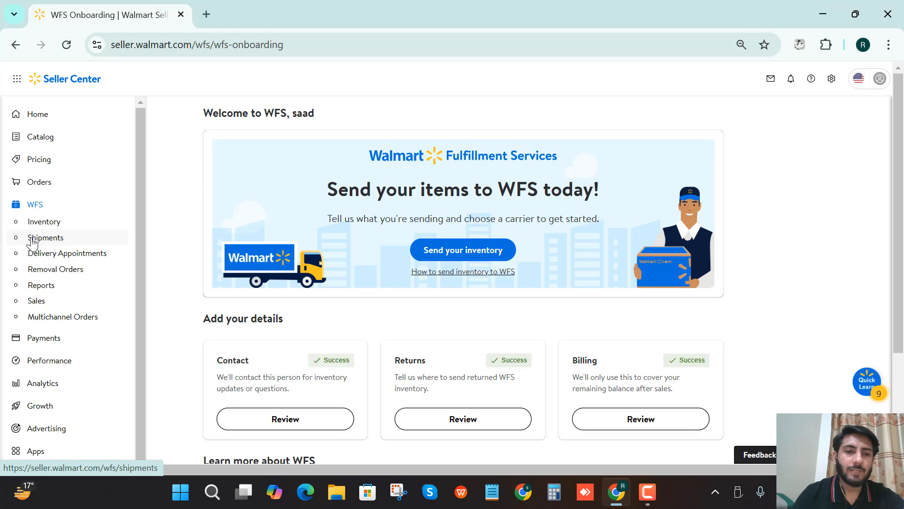
# Start a new inbound order from the WFS shipments page and set the expected delivery date to 02/21/2025
pyautogui.click(33, 241)
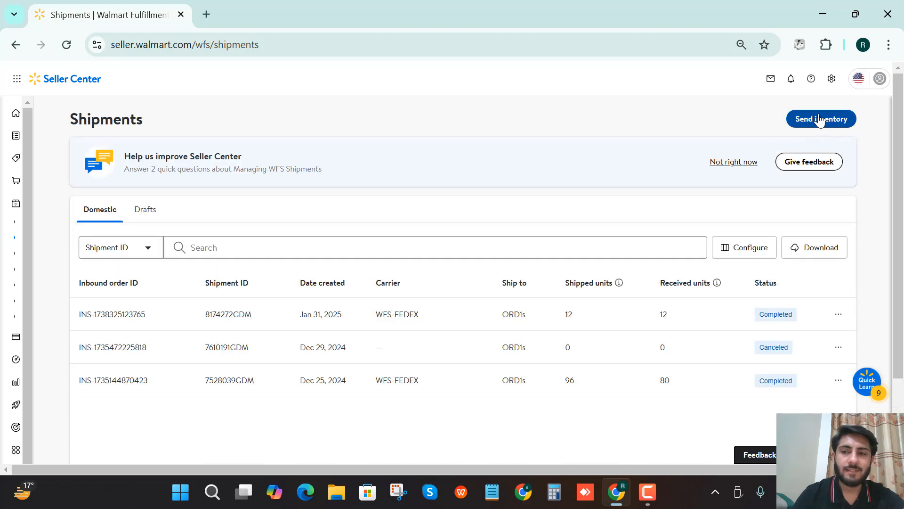
pyautogui.click(820, 126)
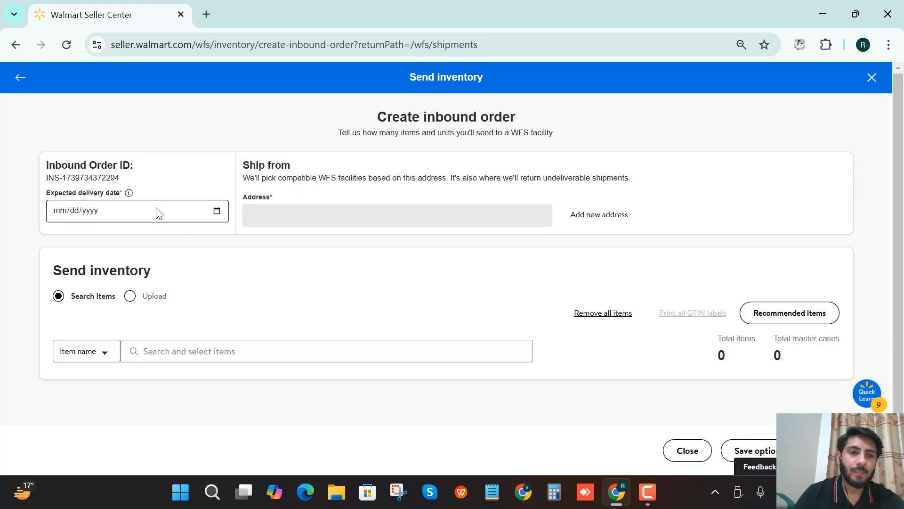
pyautogui.click(219, 217)
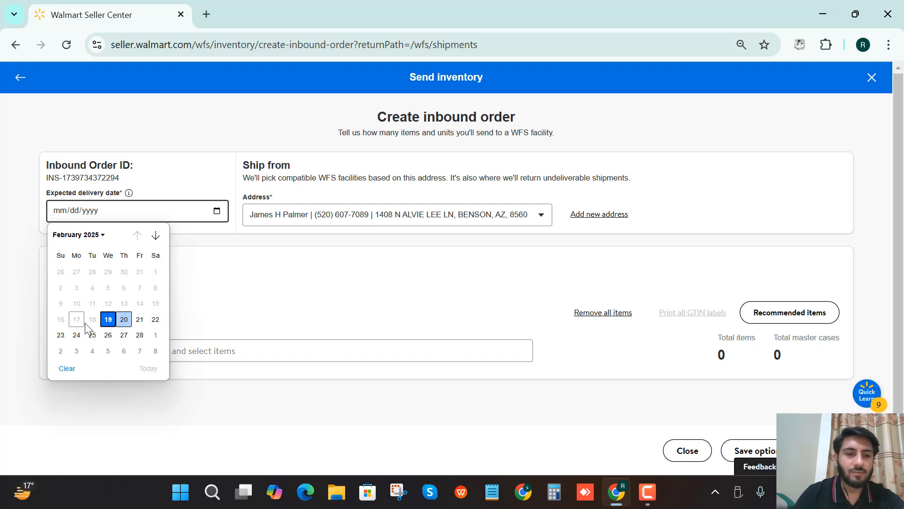
pyautogui.click(140, 321)
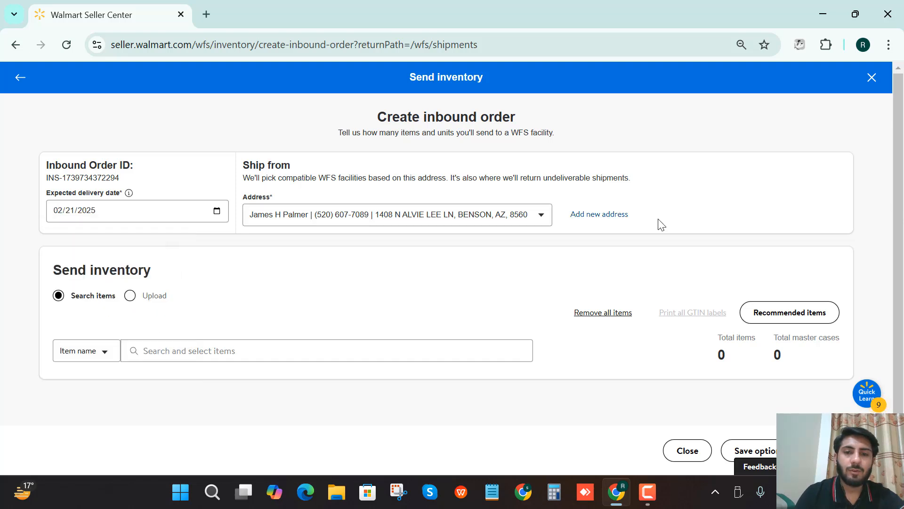
# Examine the fields of the new ship-from address form, including the state choices, and close it without adding an address
pyautogui.click(595, 216)
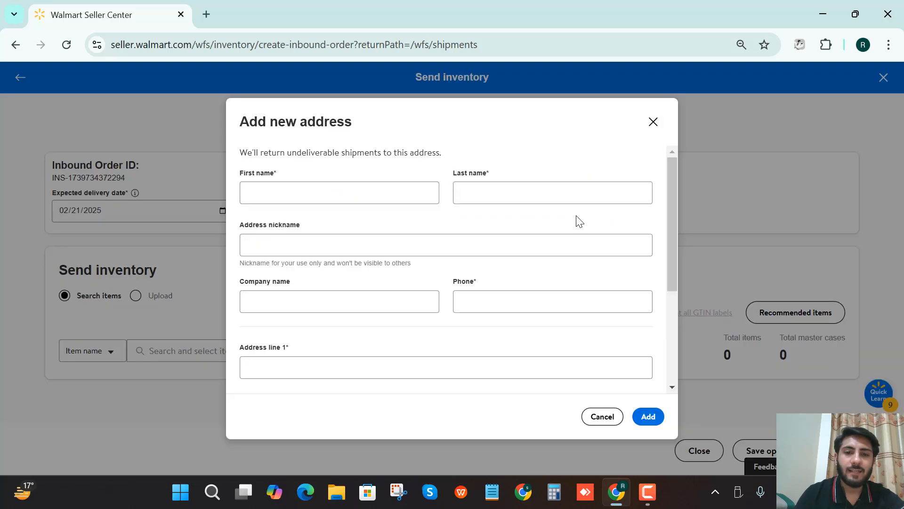
pyautogui.click(260, 193)
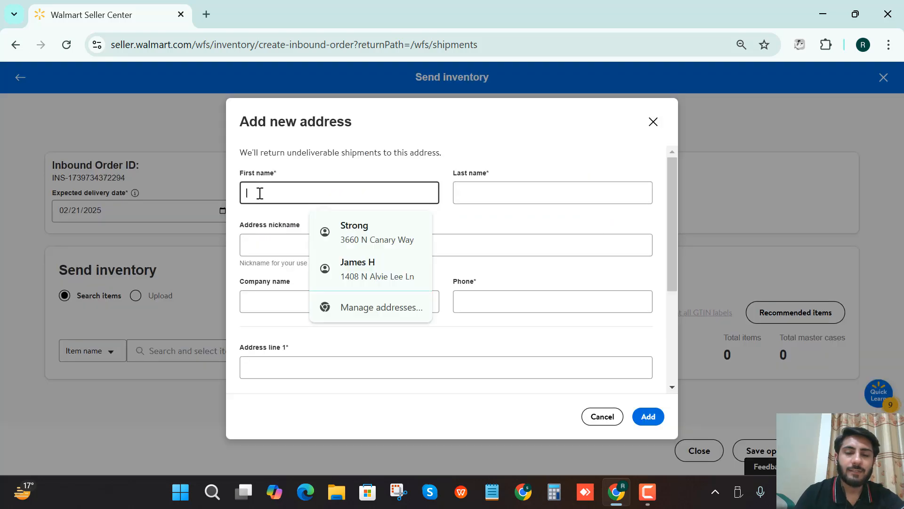
pyautogui.click(474, 248)
pyautogui.click(466, 309)
pyautogui.click(299, 314)
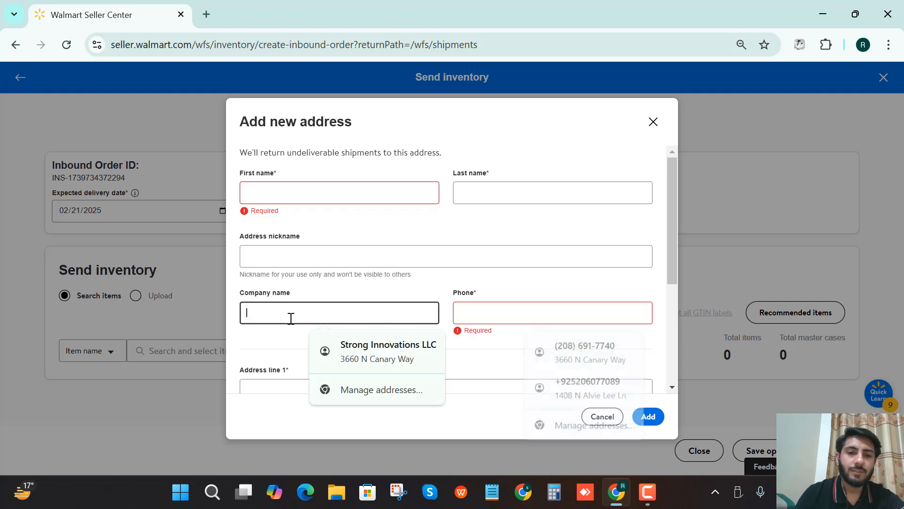
pyautogui.scroll(-4, 290, 316)
pyautogui.click(281, 200)
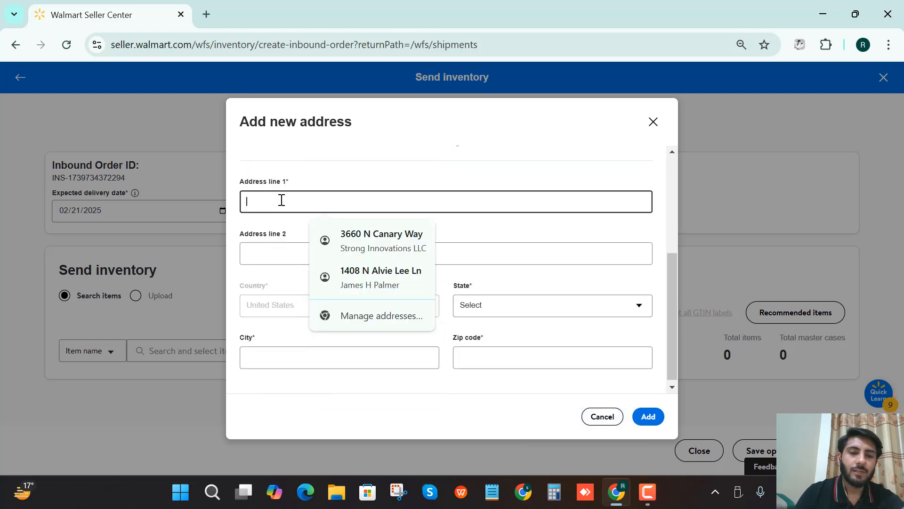
pyautogui.click(266, 305)
pyautogui.click(514, 321)
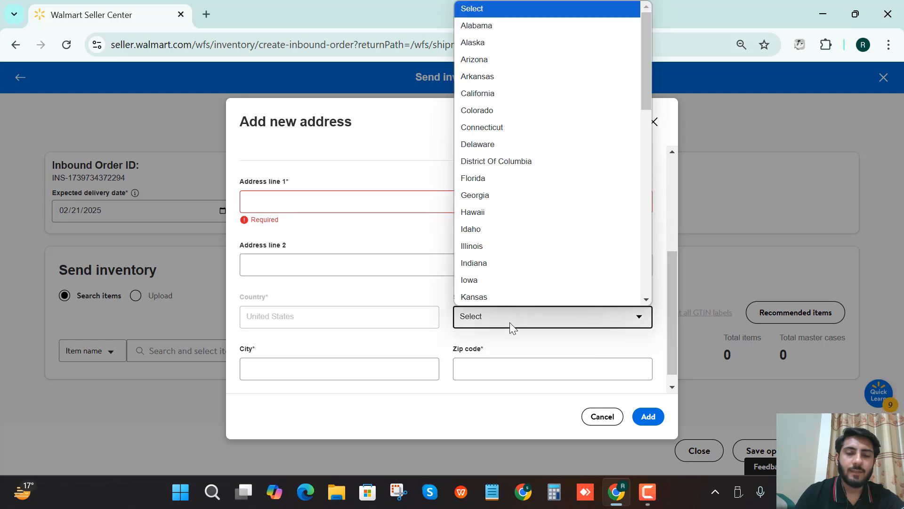
pyautogui.scroll(-10, 513, 189)
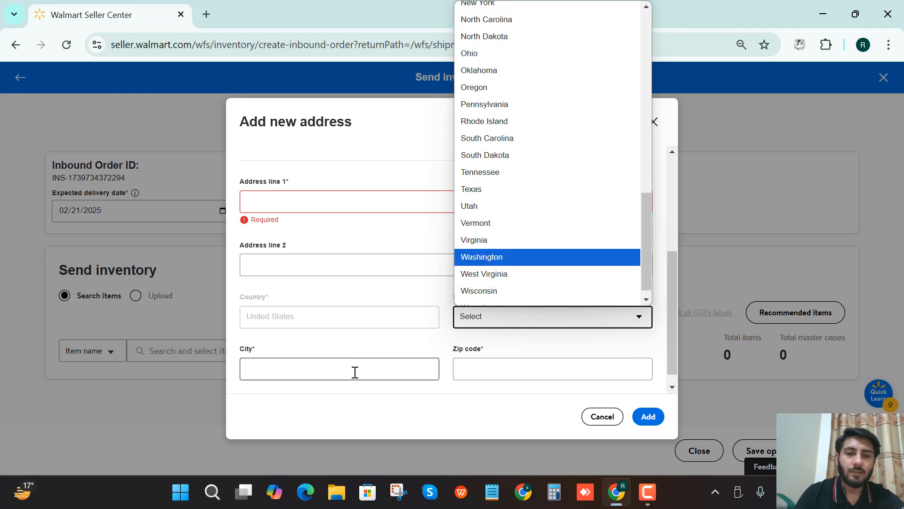
pyautogui.click(411, 374)
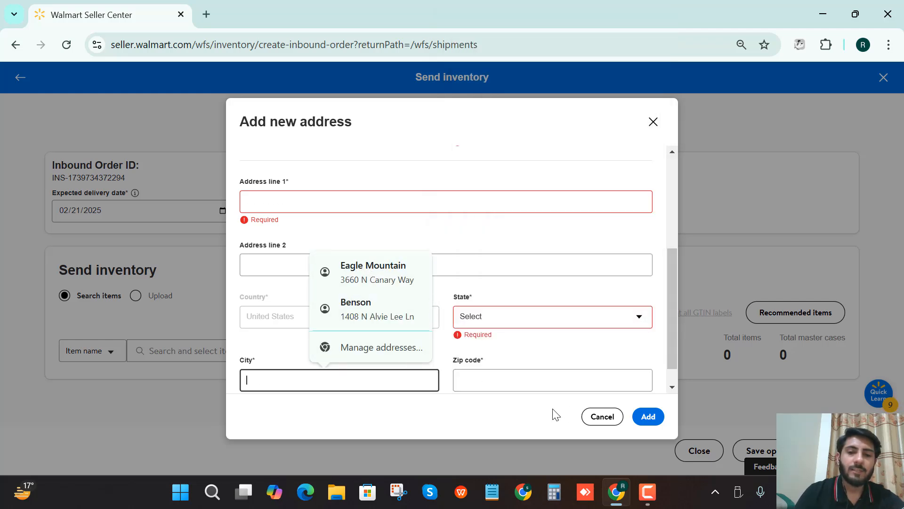
pyautogui.click(485, 379)
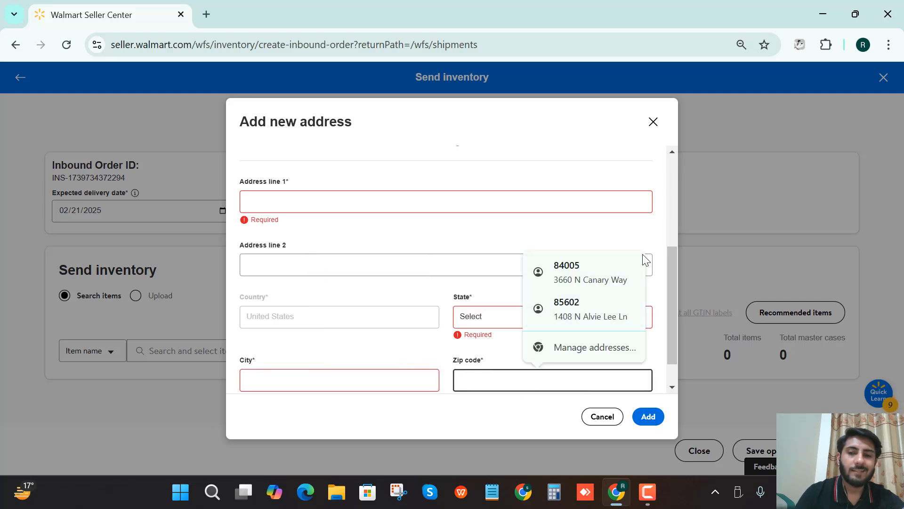
pyautogui.click(653, 123)
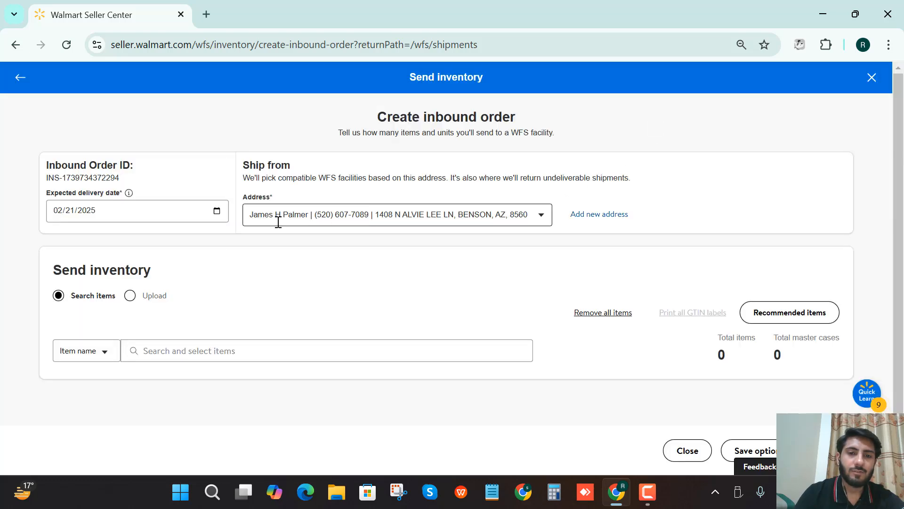
# Select the first saved address as the inbound order's ship-from address
pyautogui.click(333, 214)
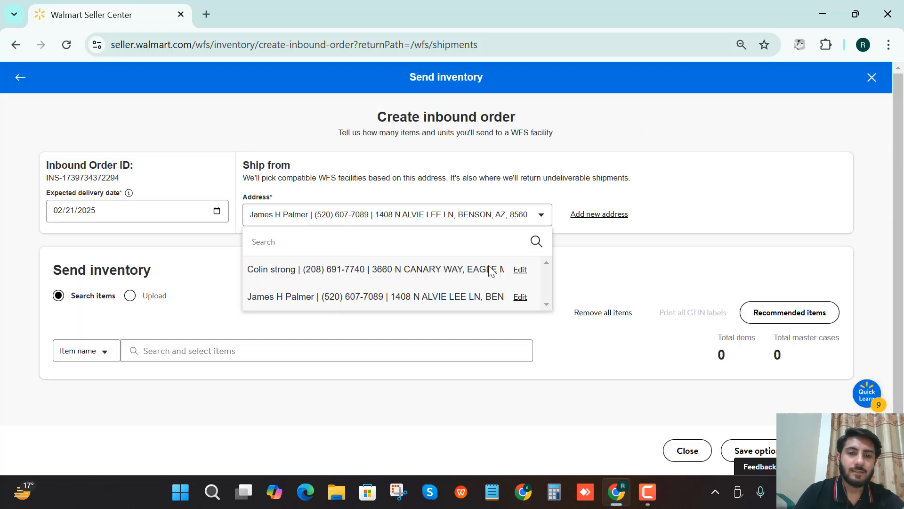
pyautogui.click(369, 268)
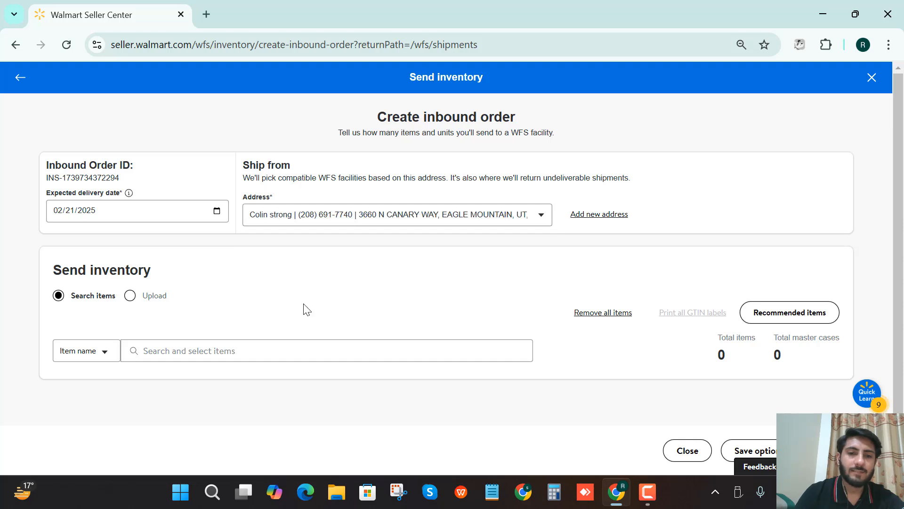
# Find the item by SKU "Goodbye-Kate-4oz" and add the ExfoliKate Cleanser Daily Foaming Wash to the order
pyautogui.click(110, 356)
pyautogui.click(73, 389)
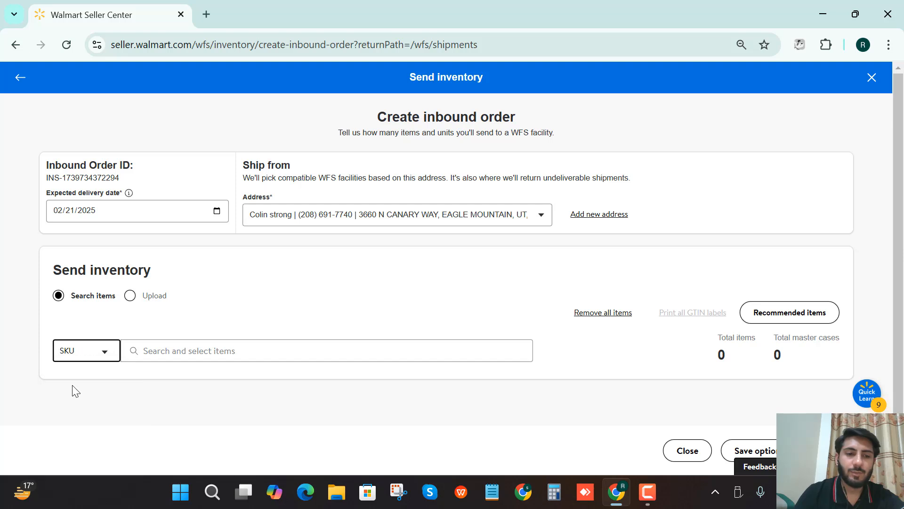
pyautogui.click(177, 351)
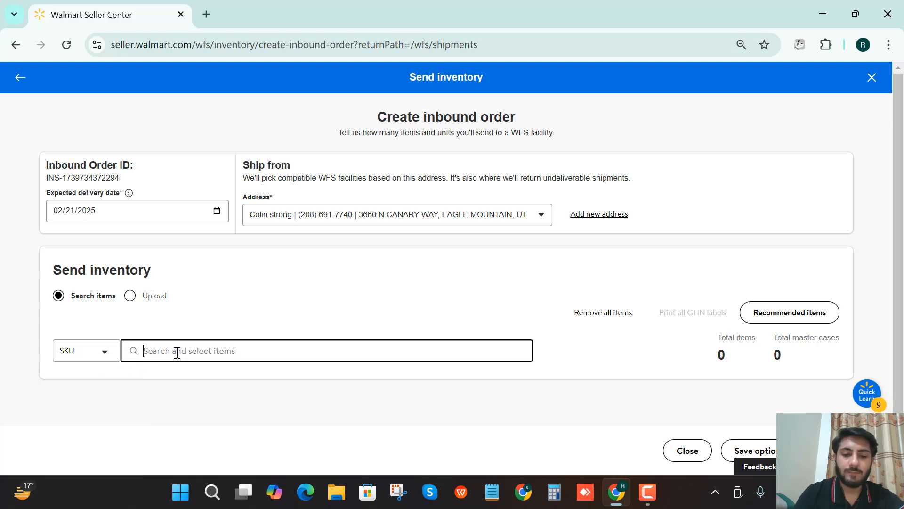
pyautogui.write('Goodbye-Kate-4oz')
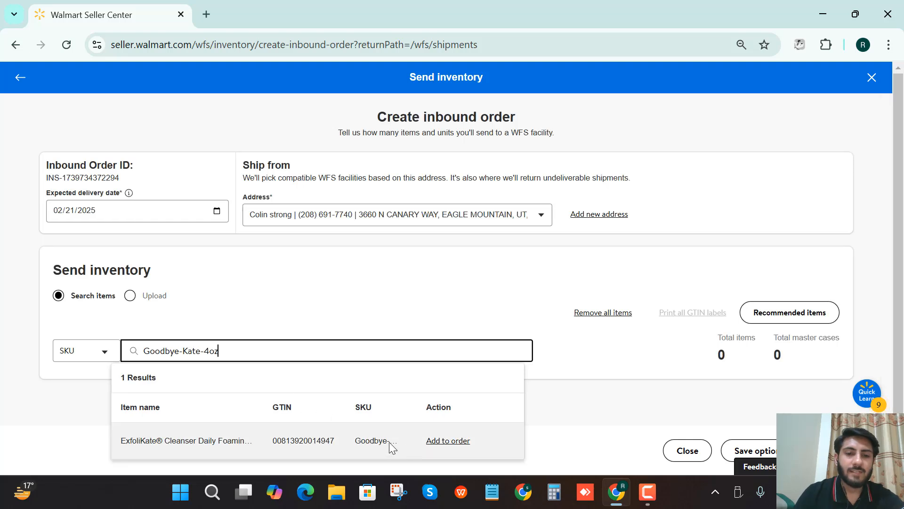
pyautogui.moveTo(122, 440); pyautogui.dragTo(244, 444)
pyautogui.click(262, 443)
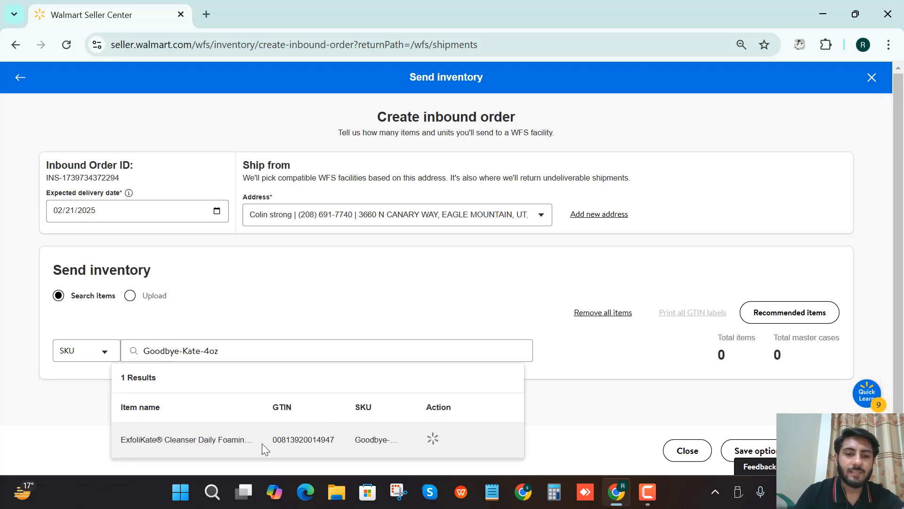
pyautogui.click(576, 446)
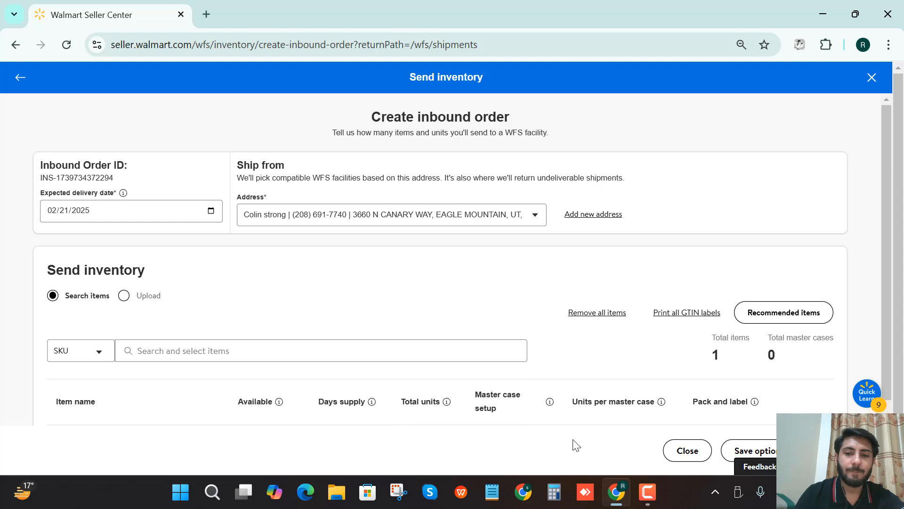
# Set the cleanser to 102 total units, Case-packed, with 51 units per master case
pyautogui.scroll(-2, 456, 348)
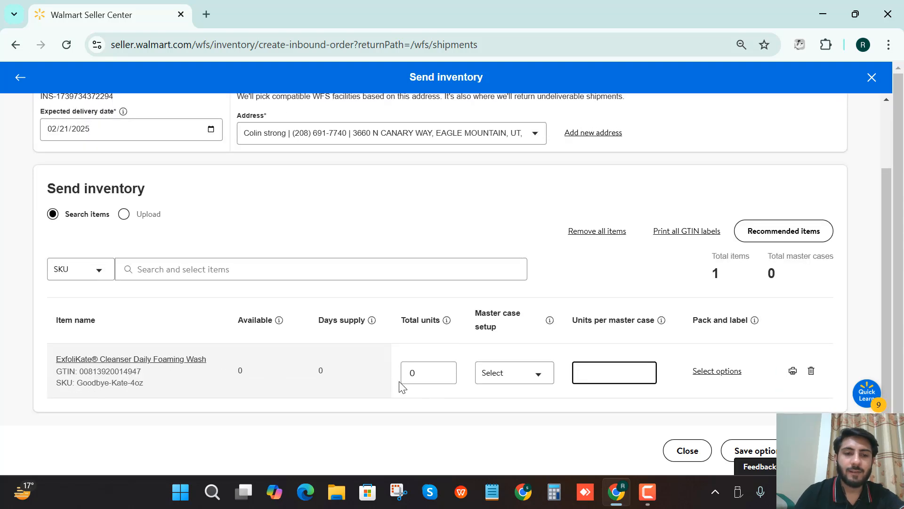
pyautogui.click(426, 374)
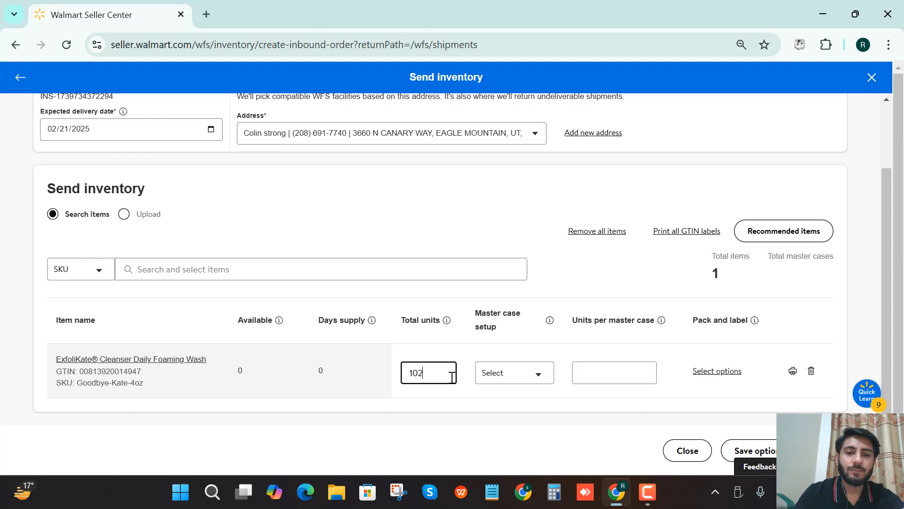
pyautogui.click(538, 380)
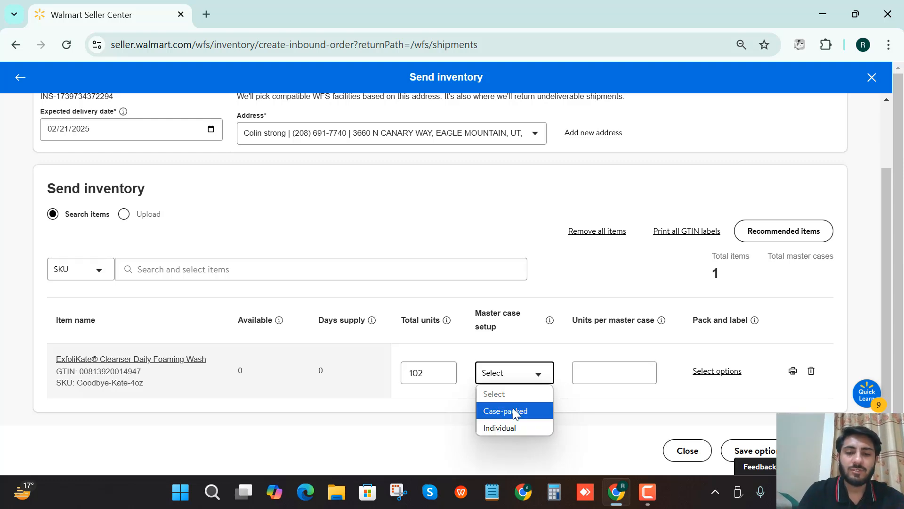
pyautogui.click(506, 412)
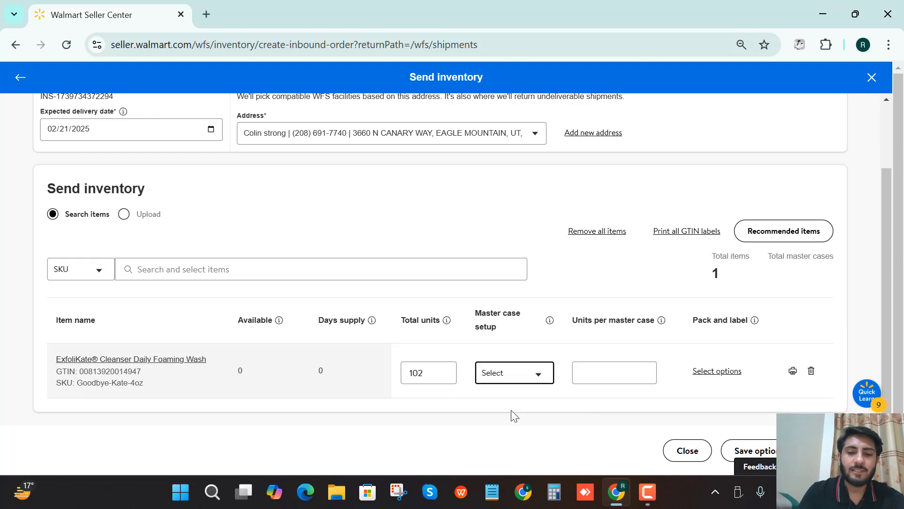
pyautogui.click(599, 375)
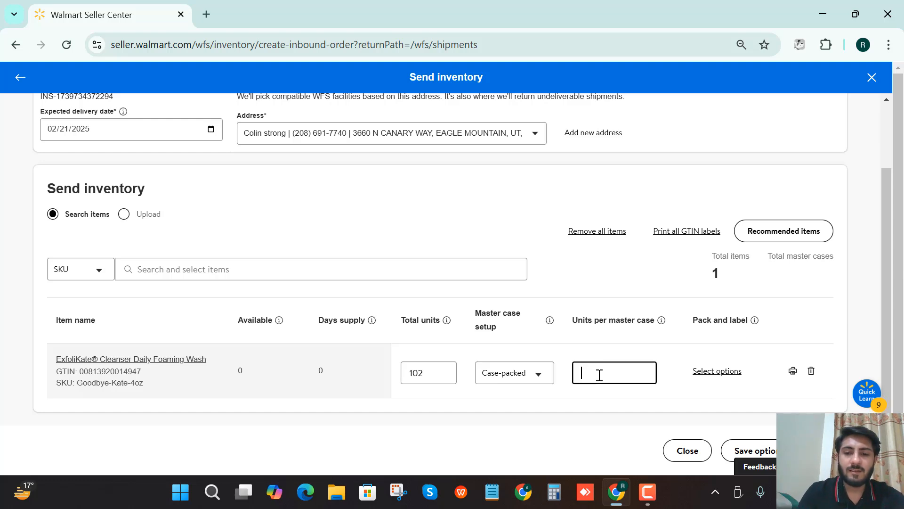
pyautogui.write('51')
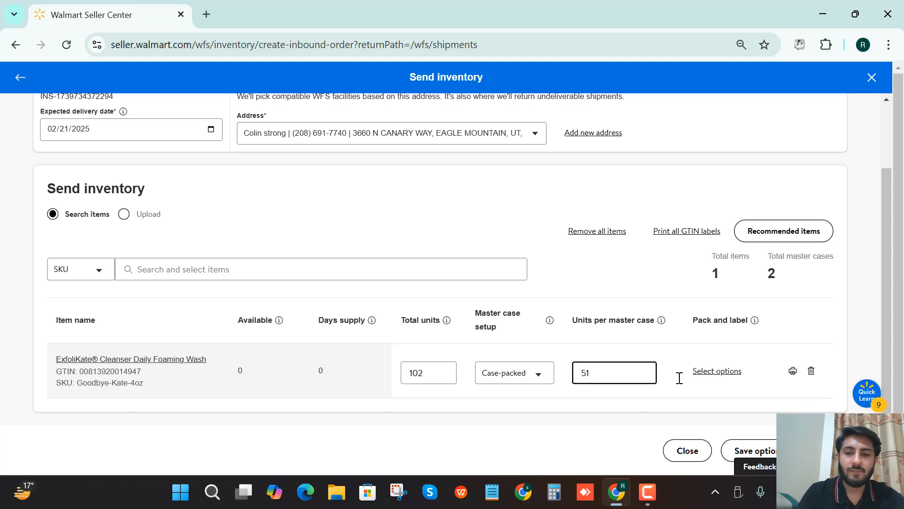
# Review the per-unit prices for poly bags and standard labels in the item's package and label settings, and close without choosing any
pyautogui.click(710, 371)
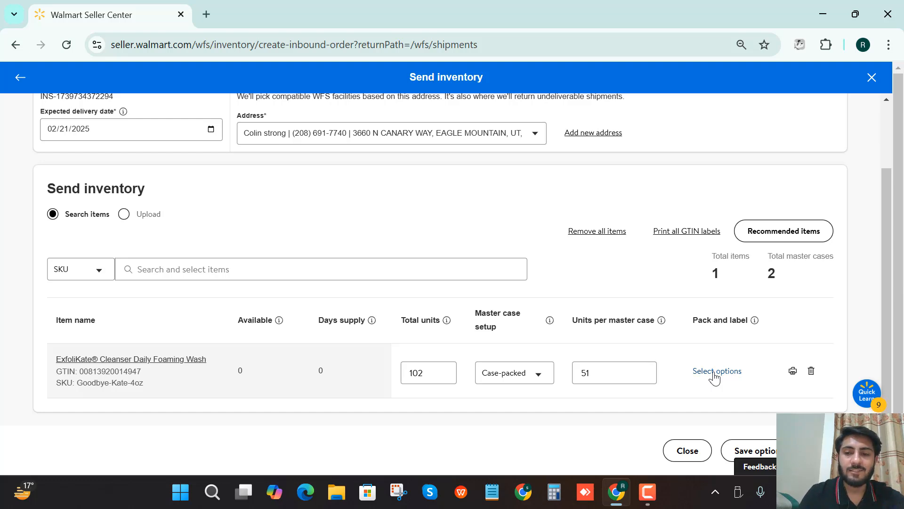
pyautogui.click(714, 372)
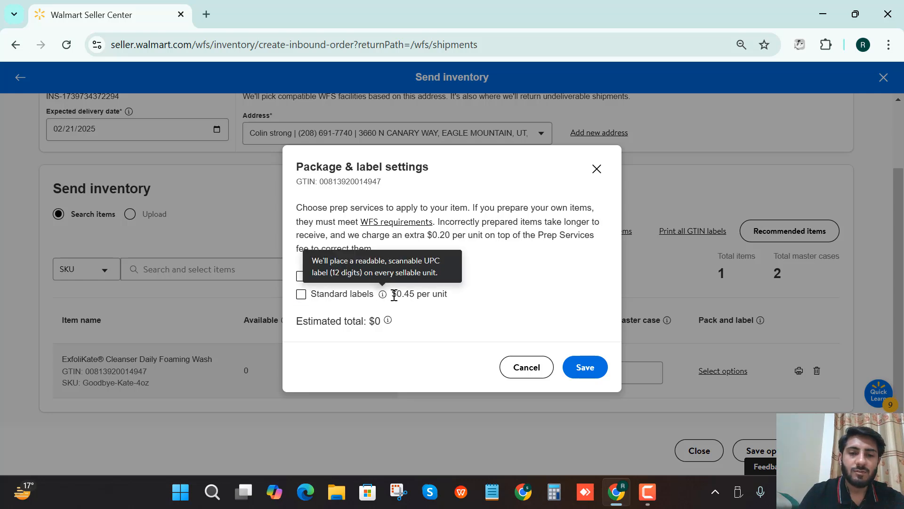
pyautogui.moveTo(392, 294); pyautogui.dragTo(415, 296)
pyautogui.click(418, 310)
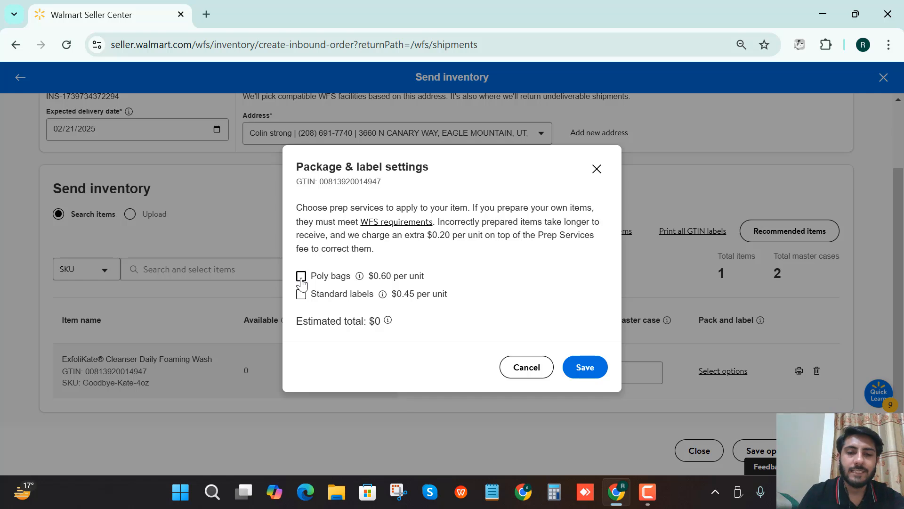
pyautogui.moveTo(369, 276); pyautogui.dragTo(392, 275)
pyautogui.click(456, 279)
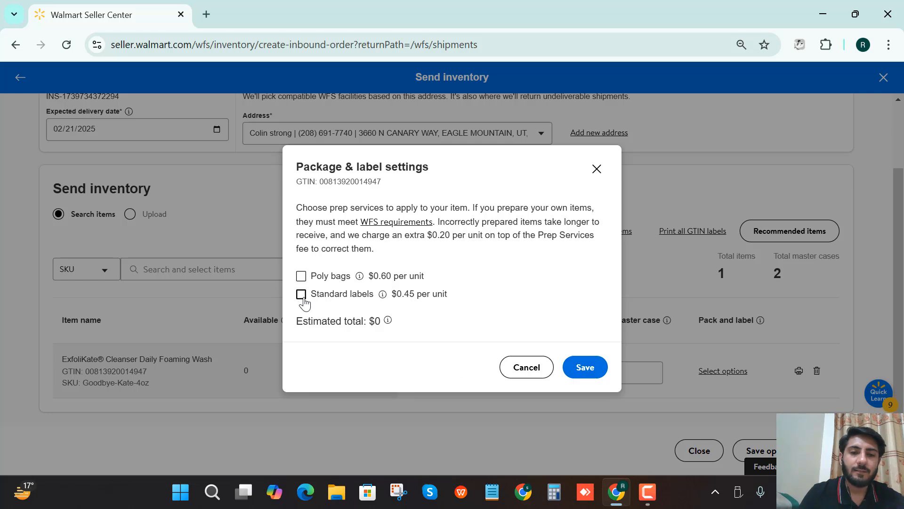
pyautogui.click(597, 174)
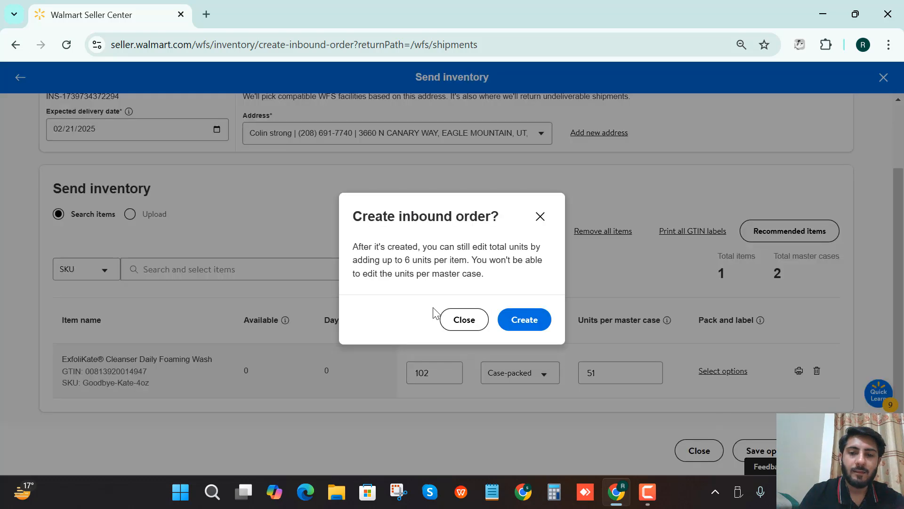
# Confirm creation of the inbound order and dismiss the shipment setup notice
pyautogui.click(531, 322)
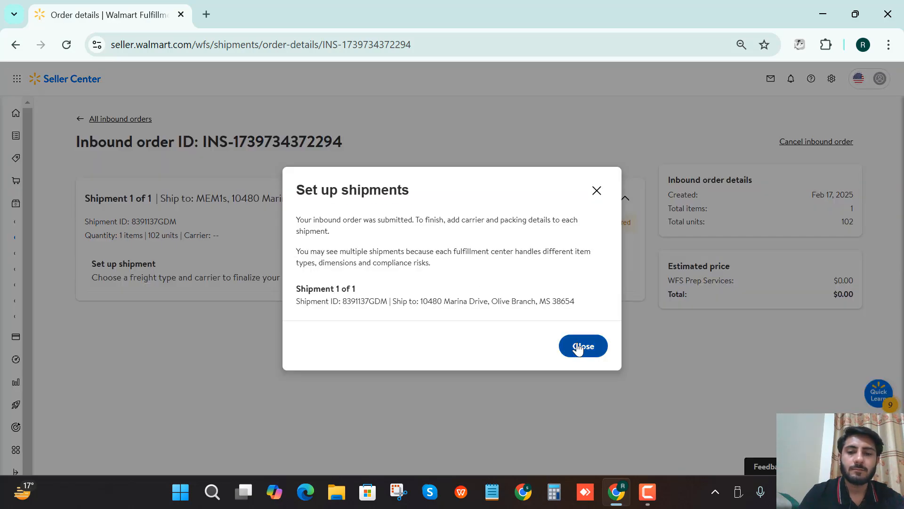
pyautogui.click(579, 353)
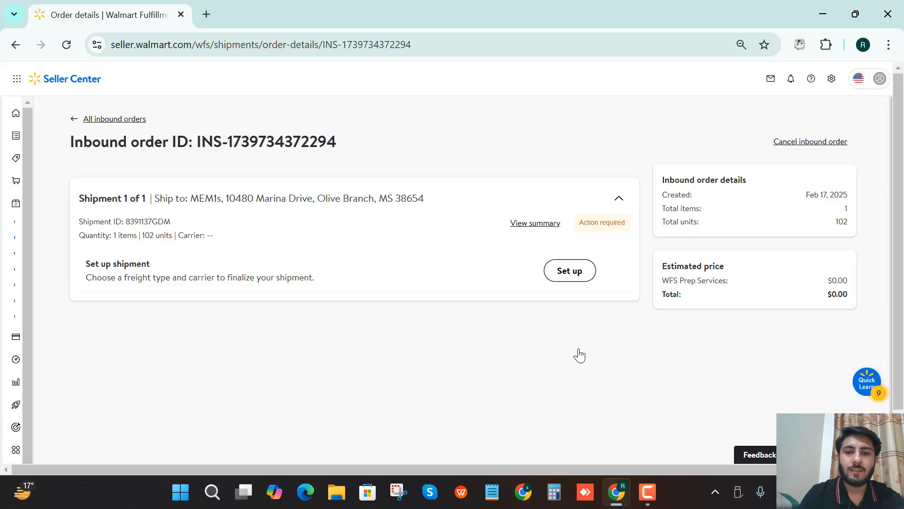
pyautogui.moveTo(72, 141); pyautogui.dragTo(256, 149)
pyautogui.click(75, 141)
pyautogui.click(526, 214)
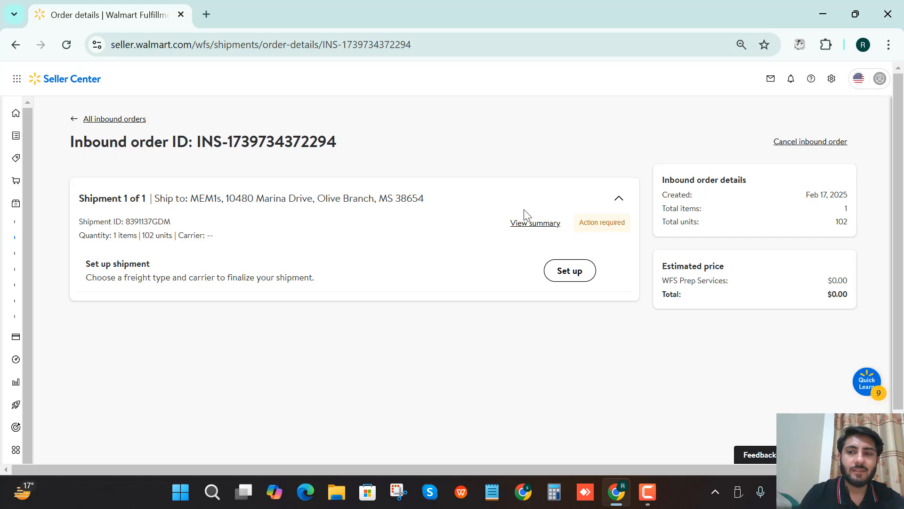
# Open the cancellation confirmation for the inbound order and close it without cancelling the order
pyautogui.click(795, 143)
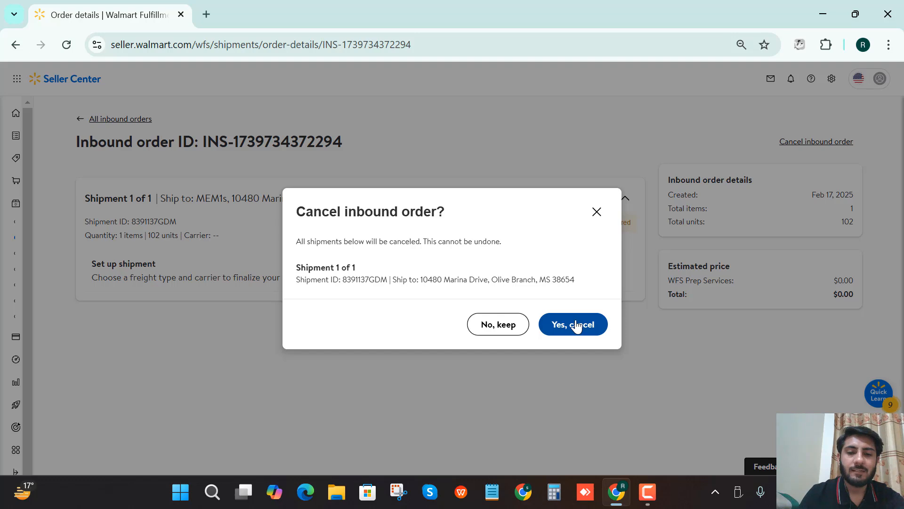
pyautogui.click(597, 212)
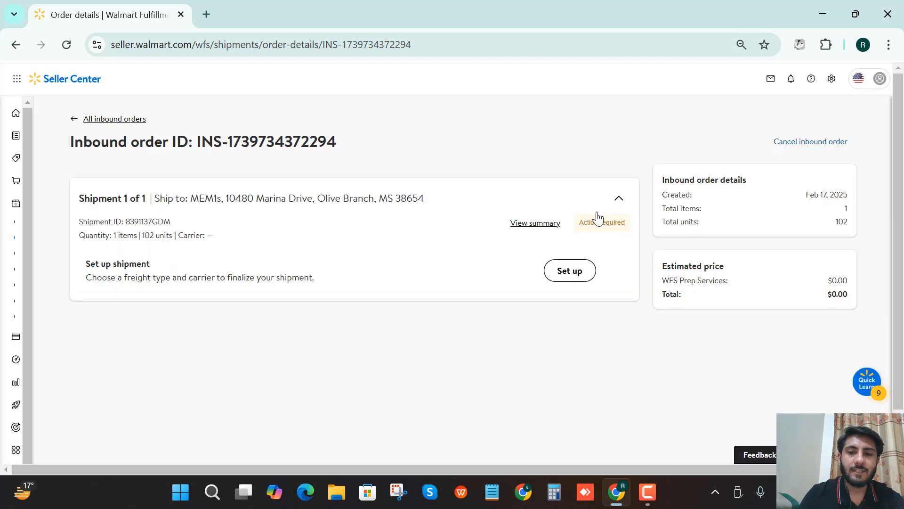
# Start setting up the shipment, accept its item details, and choose Walmart preferred carrier for the price estimate
pyautogui.click(567, 279)
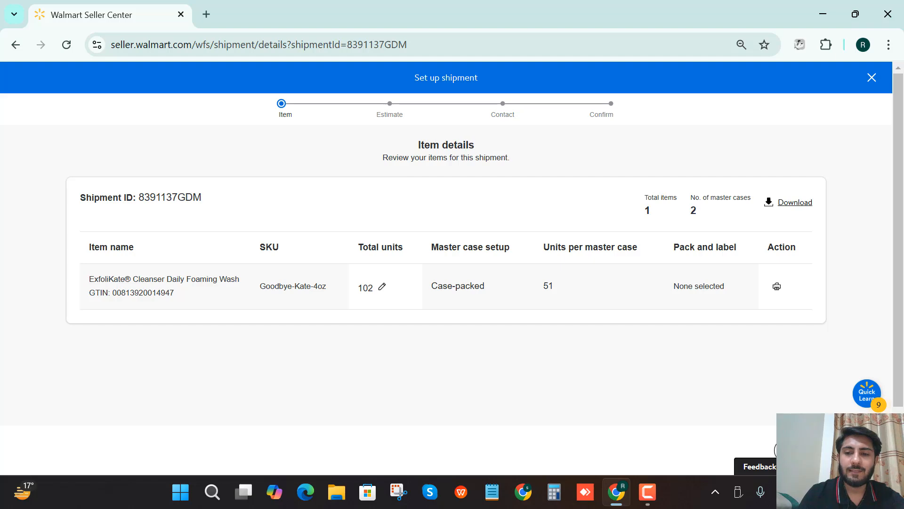
pyautogui.click(803, 450)
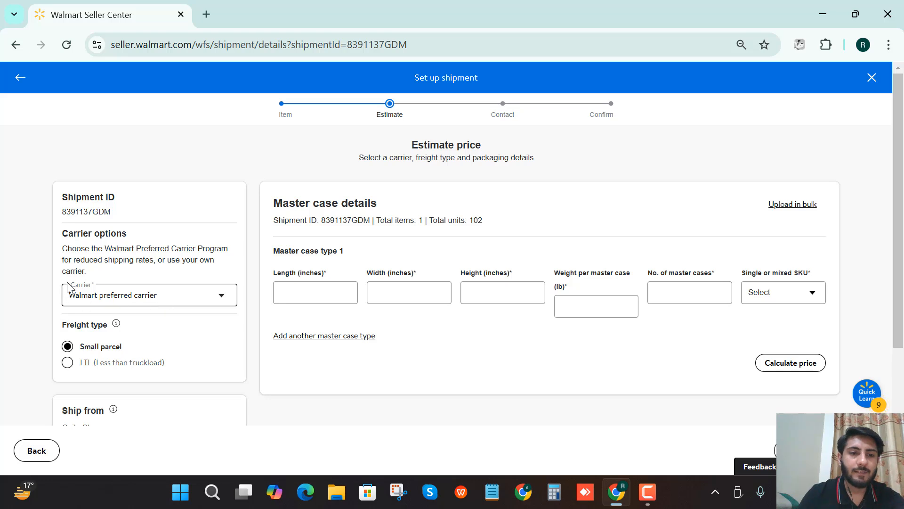
pyautogui.click(87, 289)
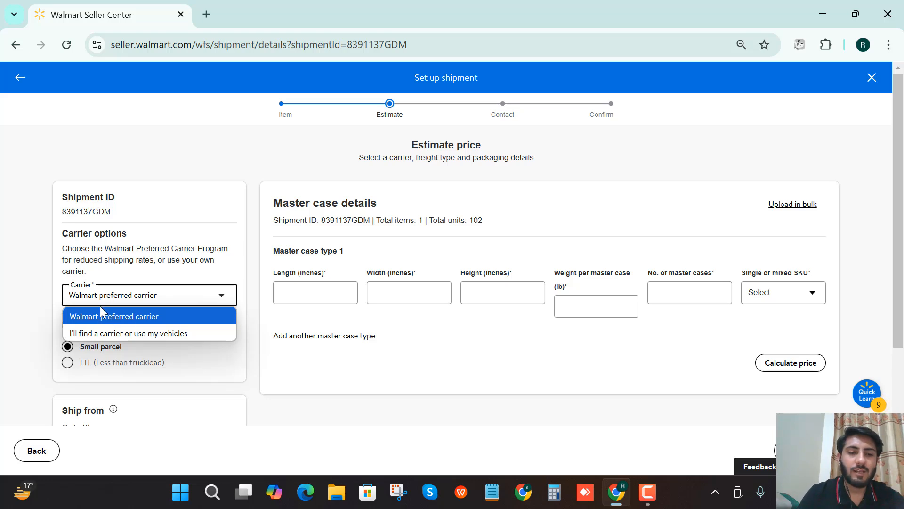
pyautogui.click(117, 317)
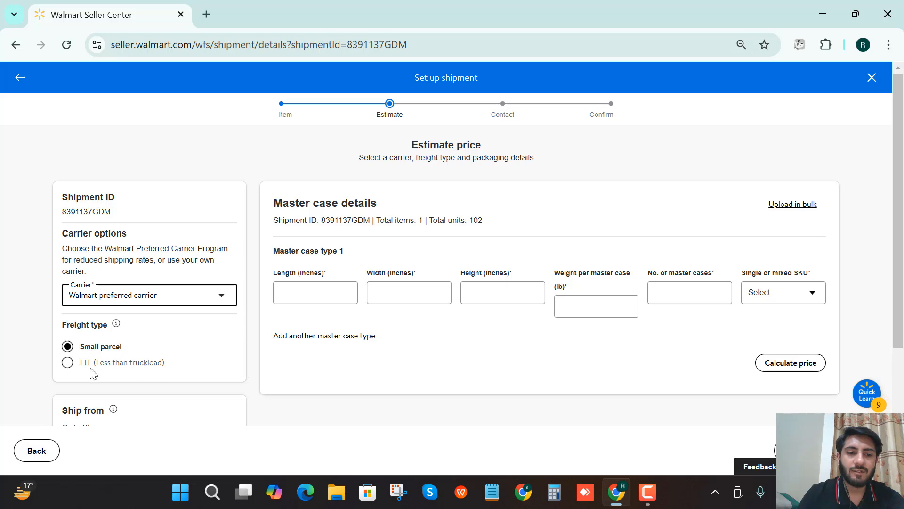
# Review the Ship from contact and address details for the shipment
pyautogui.scroll(-2, 69, 358)
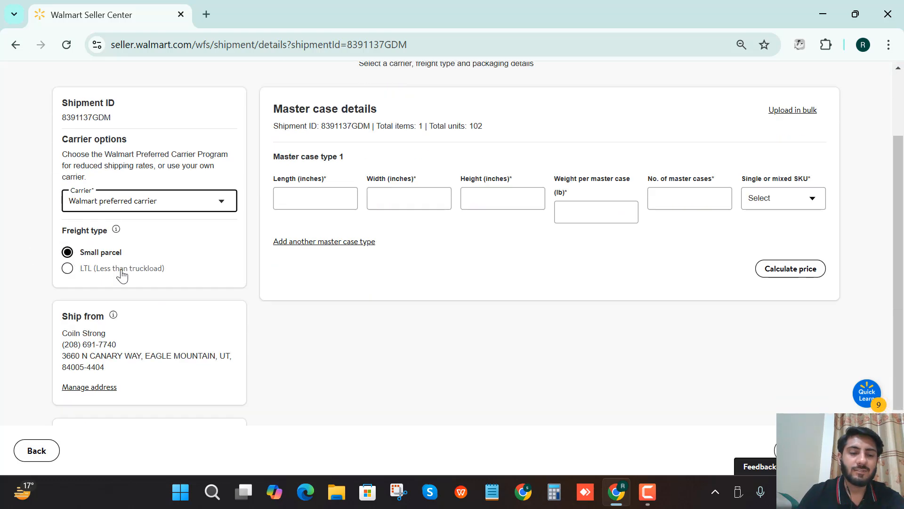
pyautogui.moveTo(64, 316); pyautogui.dragTo(136, 323)
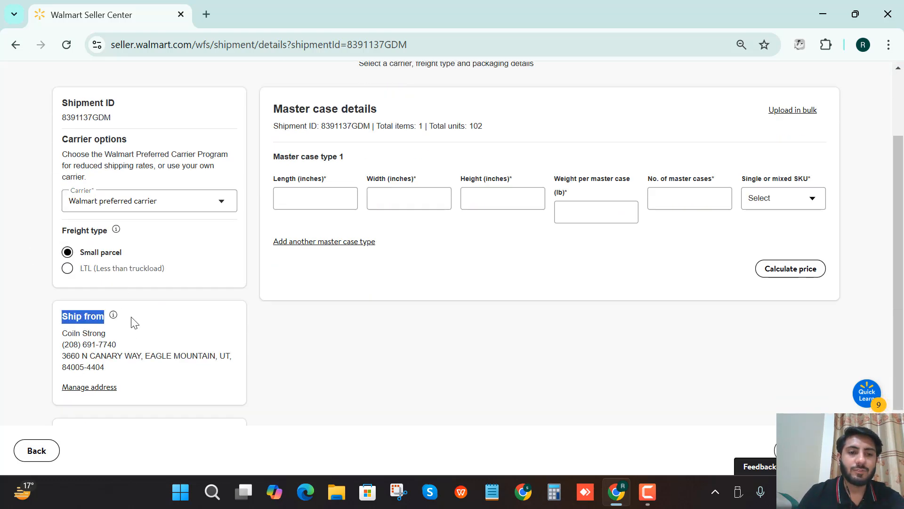
pyautogui.click(136, 324)
pyautogui.moveTo(65, 316); pyautogui.dragTo(118, 315)
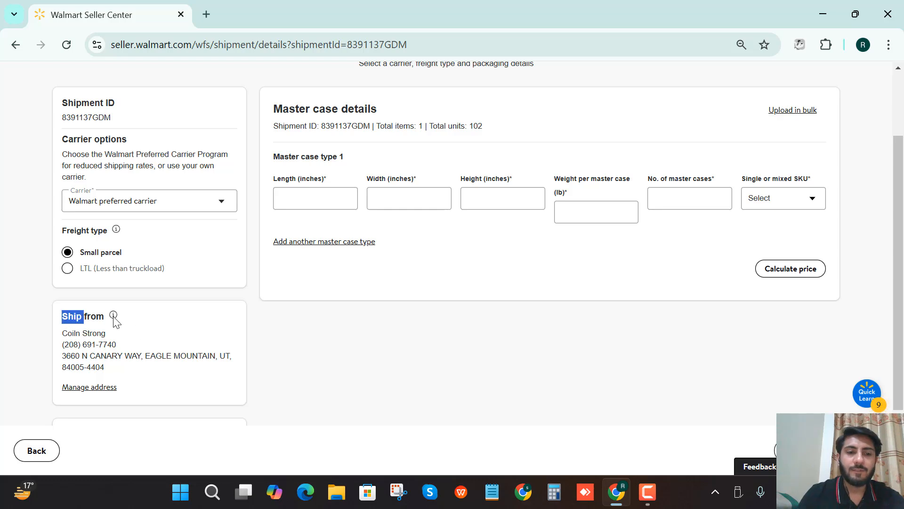
pyautogui.click(164, 320)
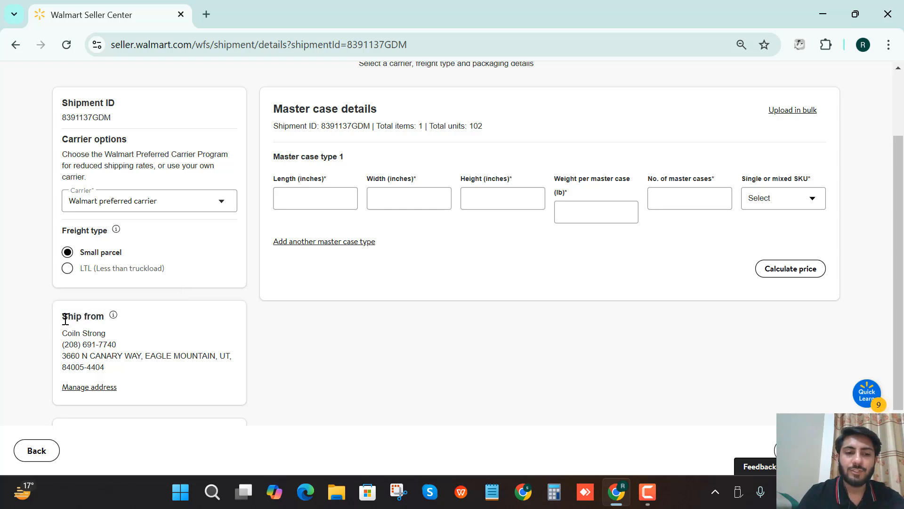
pyautogui.moveTo(63, 319); pyautogui.dragTo(157, 326)
pyautogui.click(158, 329)
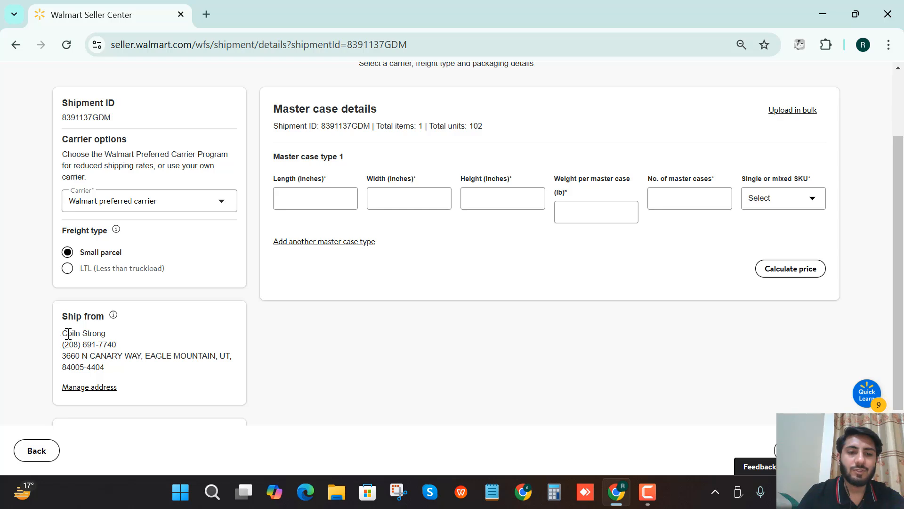
pyautogui.moveTo(61, 333); pyautogui.dragTo(123, 343)
pyautogui.click(151, 335)
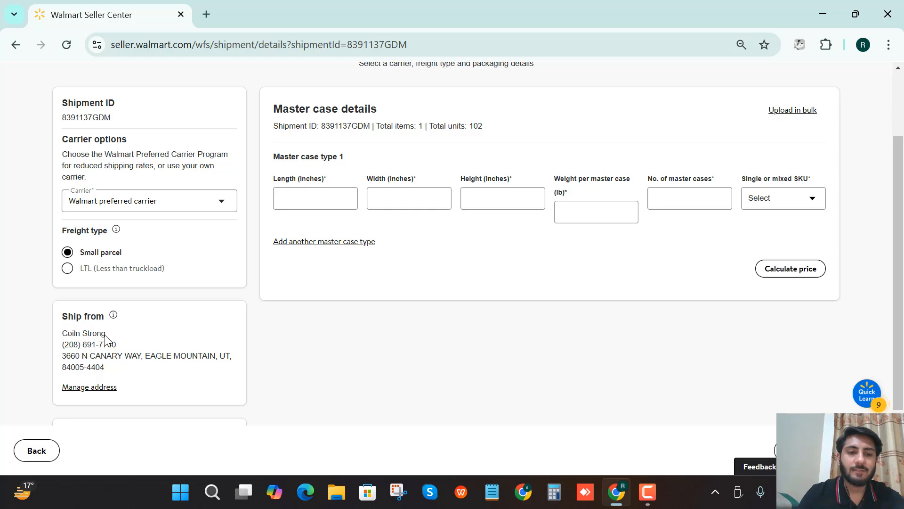
# Open the ship-from address management and confirm the existing saved address instead of adding a new one
pyautogui.click(92, 388)
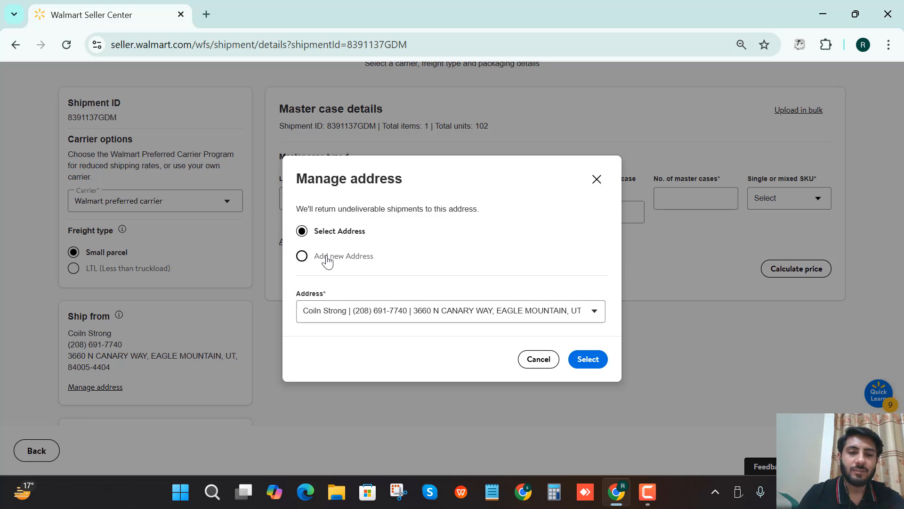
pyautogui.moveTo(327, 260); pyautogui.dragTo(393, 261)
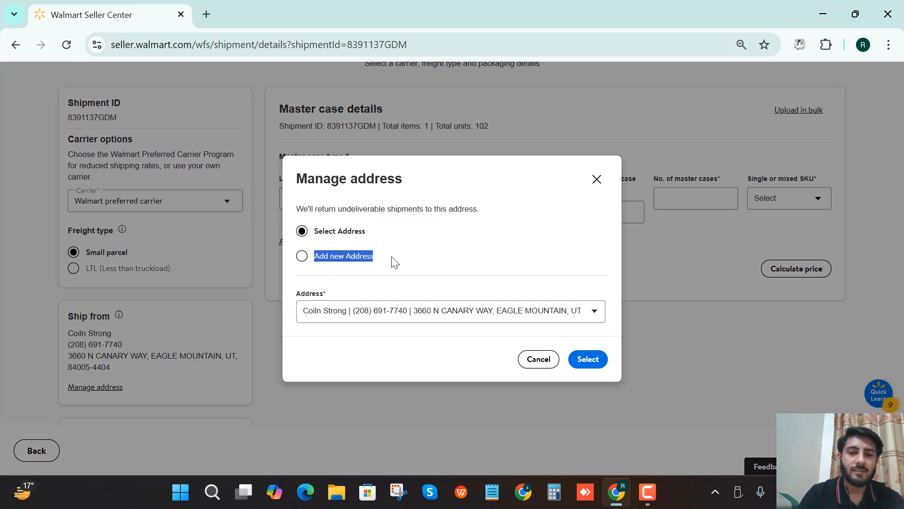
pyautogui.click(584, 360)
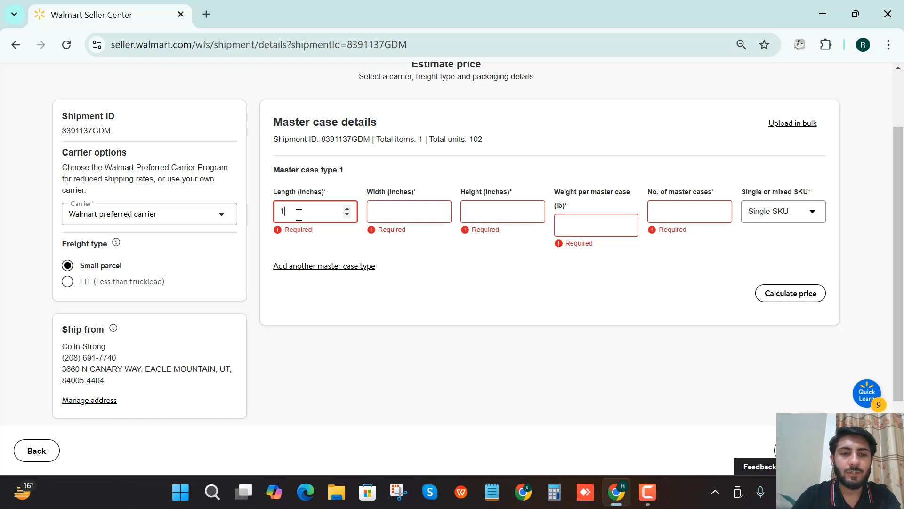
# Fill in master case type 1 as 15 × 9 × 18 inches, 15 lb, 1 master case, Single SKU
pyautogui.write('5')
pyautogui.click(396, 214)
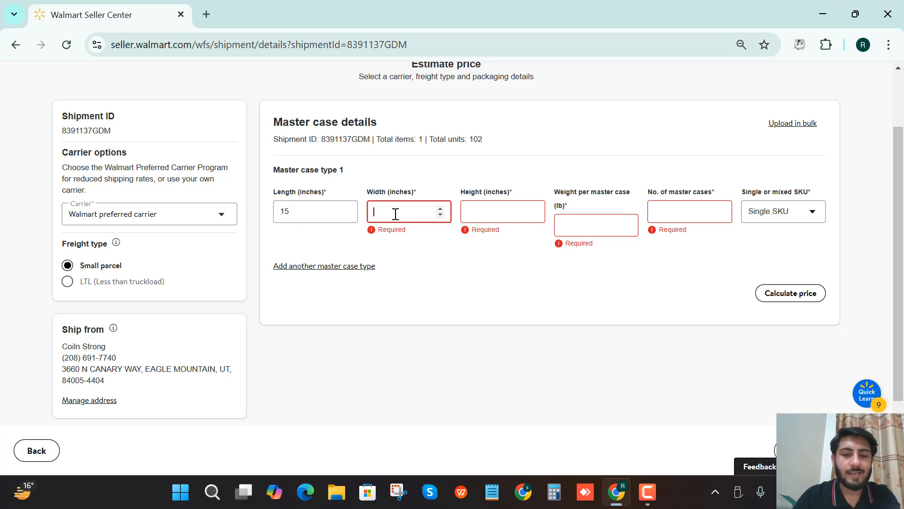
pyautogui.write('9')
pyautogui.click(493, 213)
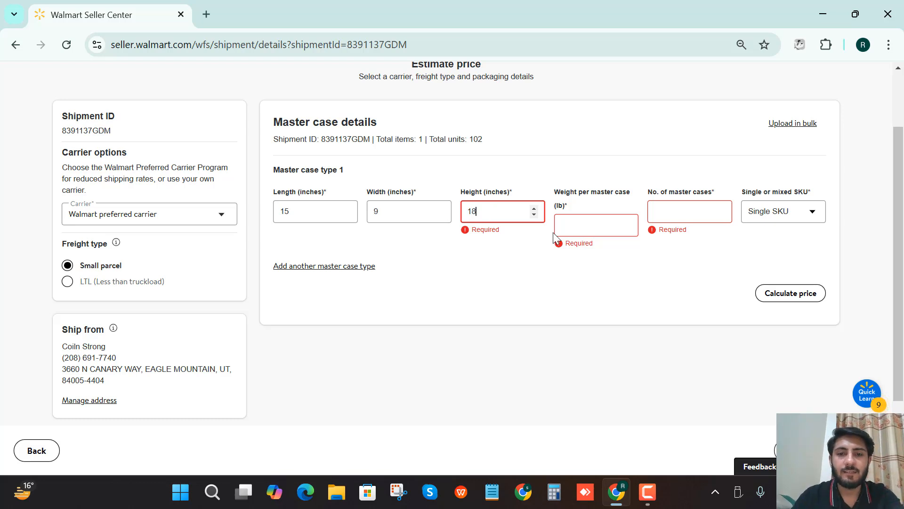
pyautogui.write('18')
pyautogui.click(587, 230)
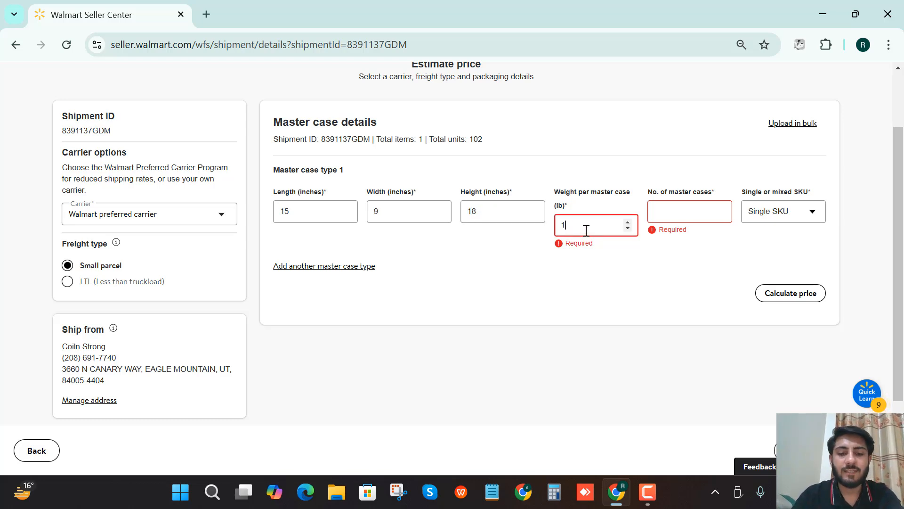
pyautogui.click(660, 210)
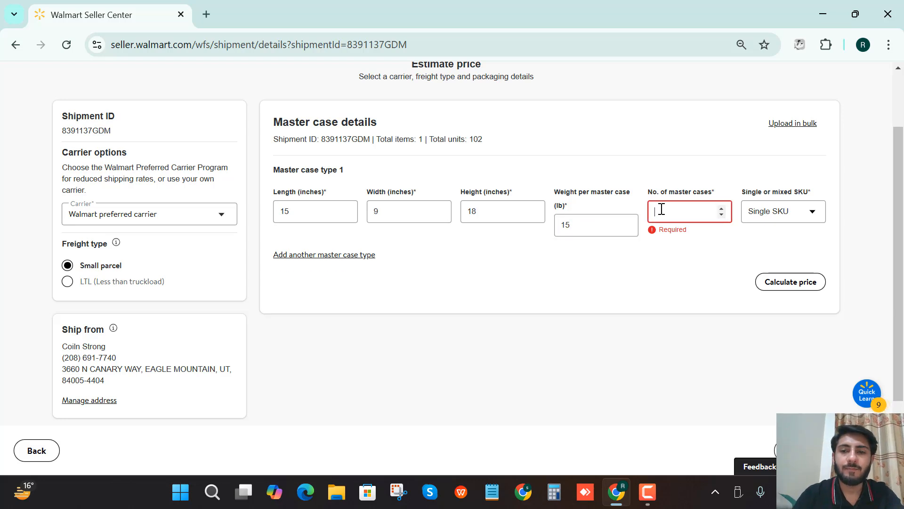
pyautogui.click(585, 225)
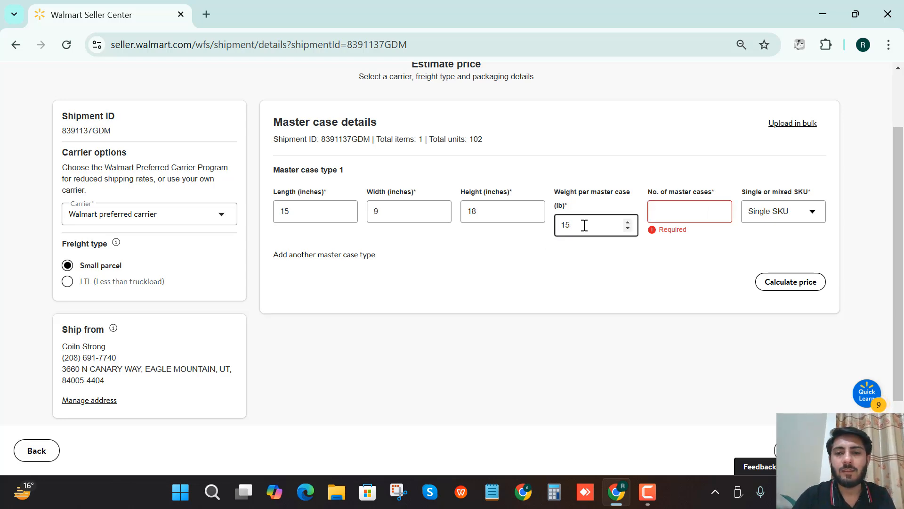
pyautogui.click(689, 210)
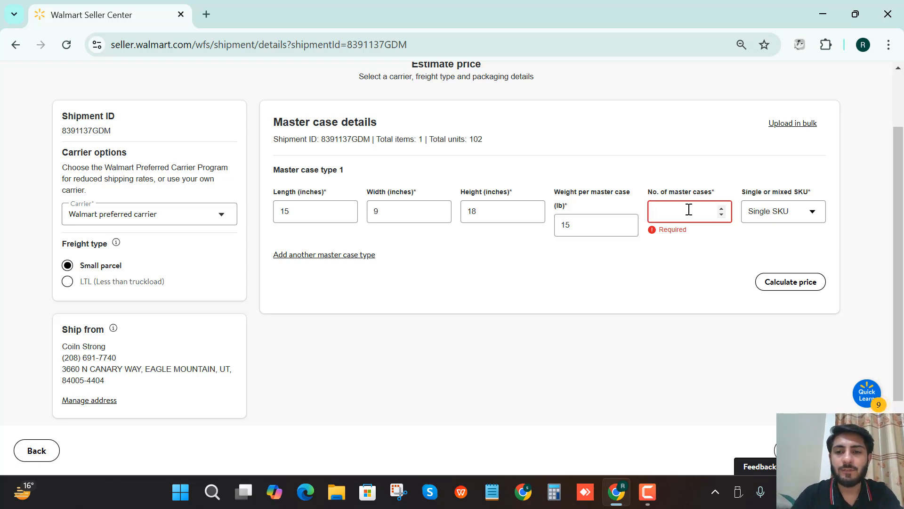
pyautogui.click(785, 215)
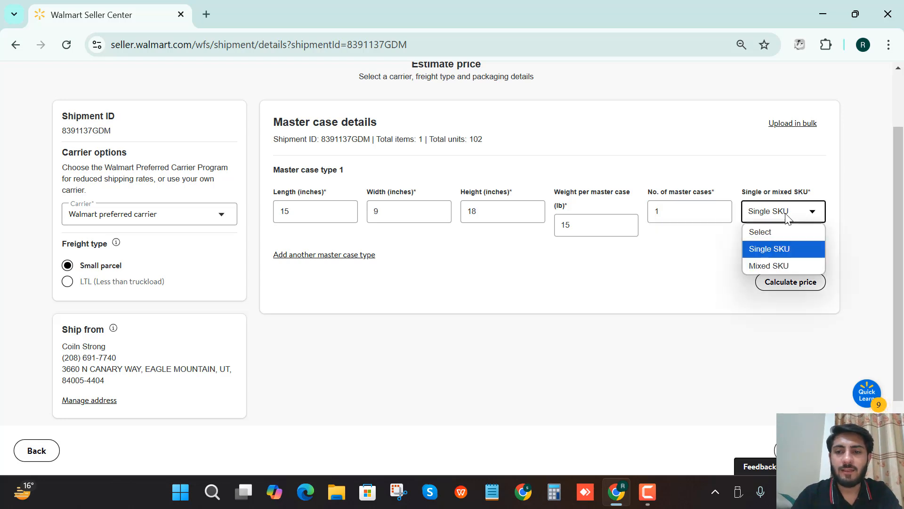
pyautogui.click(764, 248)
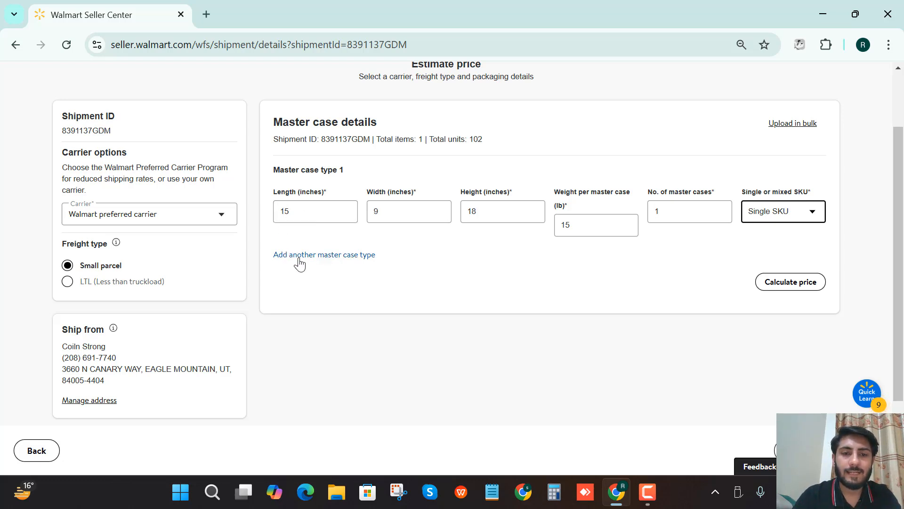
# Add a second master case type of 14 × 16 × 14 inches, 15 lb, 1 master case, Single SKU
pyautogui.click(327, 259)
pyautogui.click(289, 291)
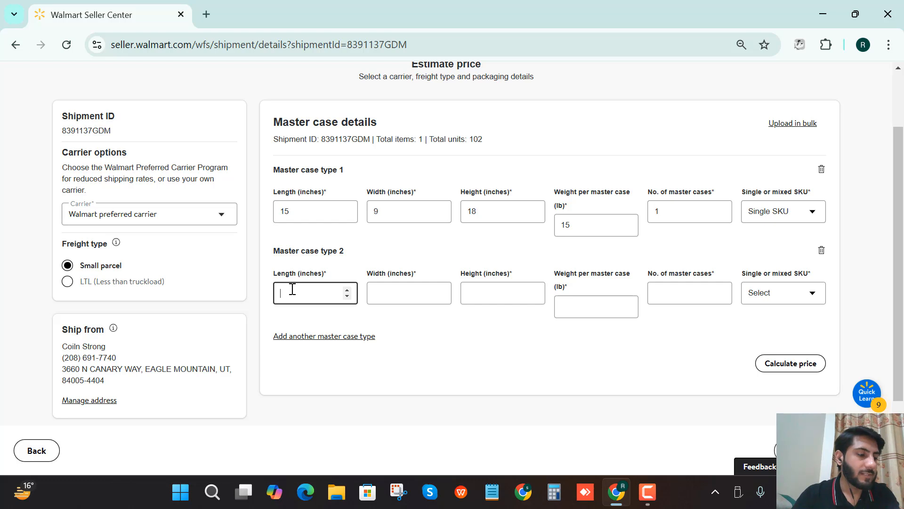
pyautogui.write('14')
pyautogui.click(384, 292)
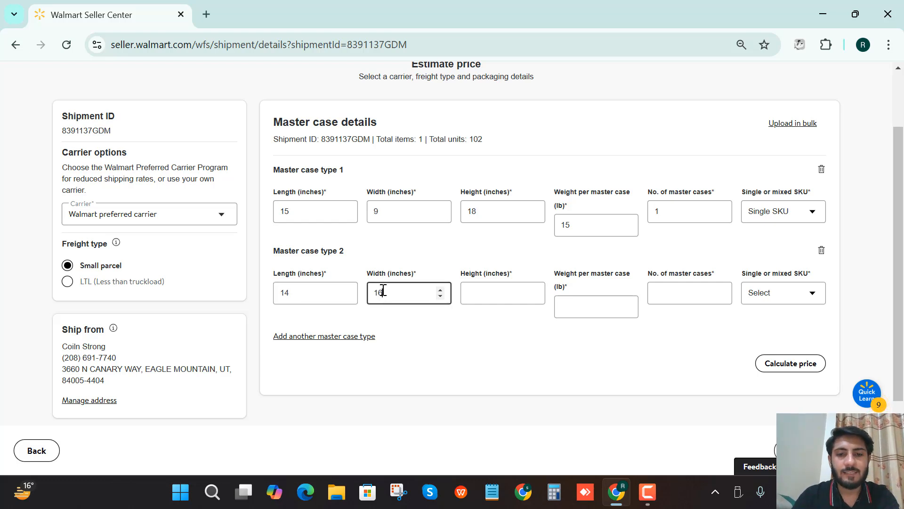
pyautogui.write('16')
pyautogui.click(502, 298)
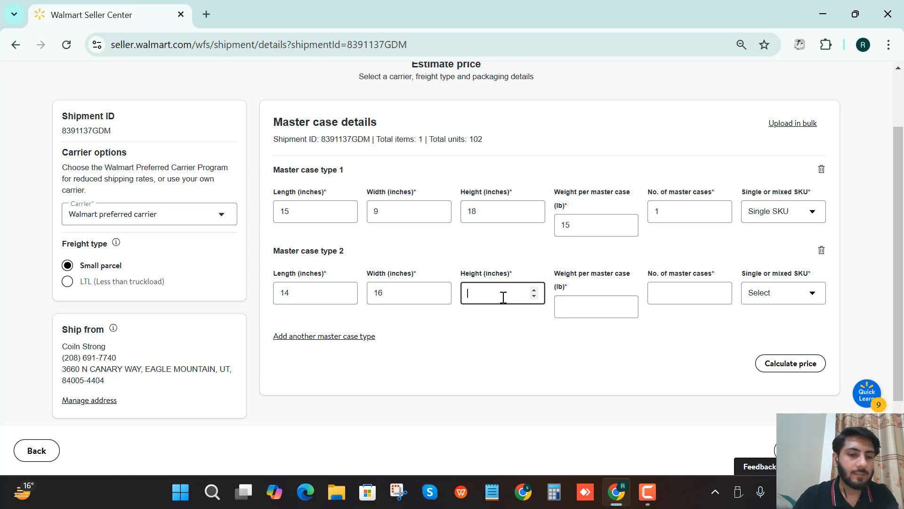
pyautogui.click(591, 309)
pyautogui.write('15')
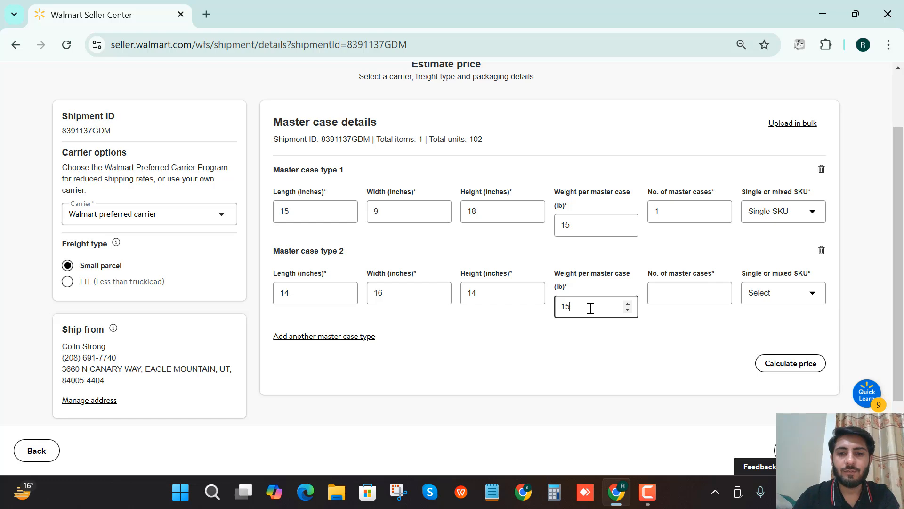
pyautogui.click(695, 294)
pyautogui.write('1')
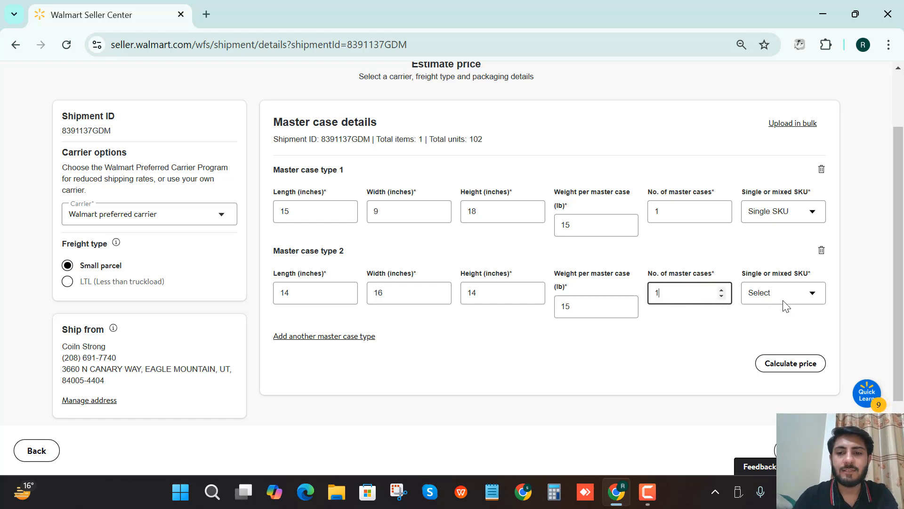
pyautogui.click(782, 296)
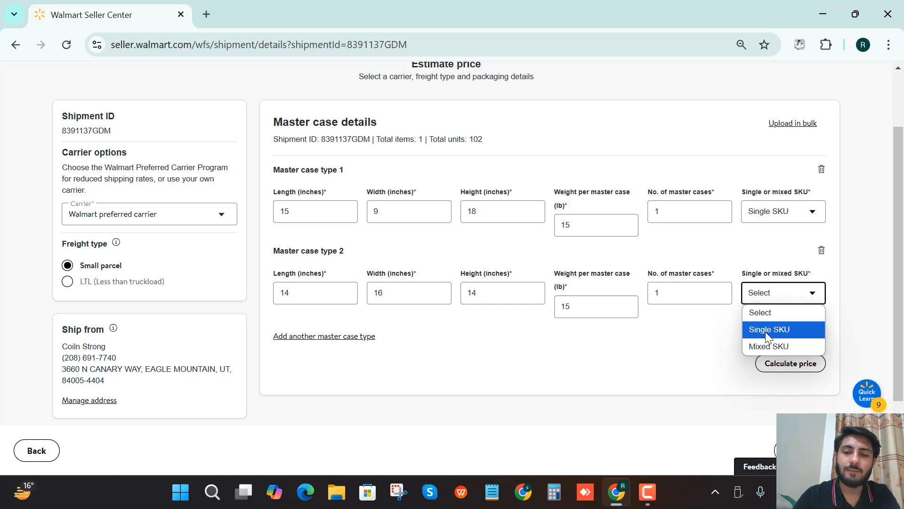
pyautogui.click(769, 329)
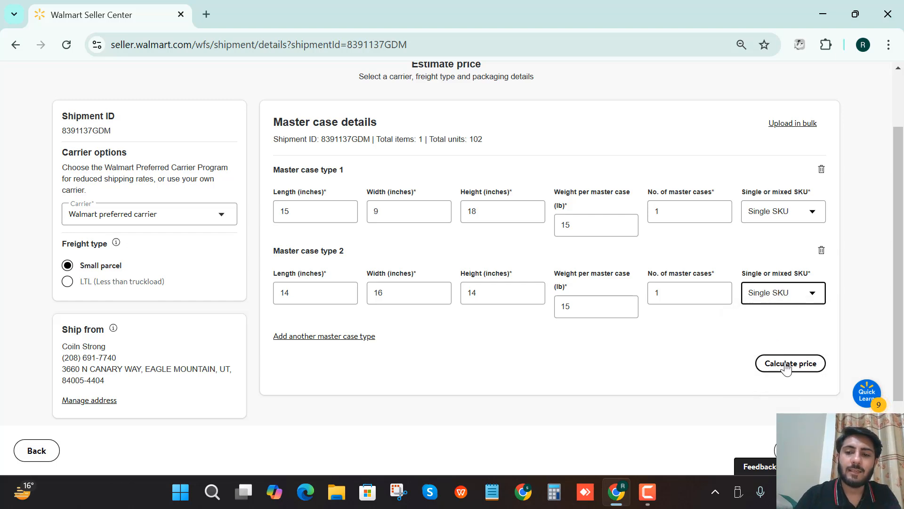
# Calculate the estimated shipping price for the two master case types
pyautogui.scroll(-2, 786, 367)
pyautogui.click(779, 272)
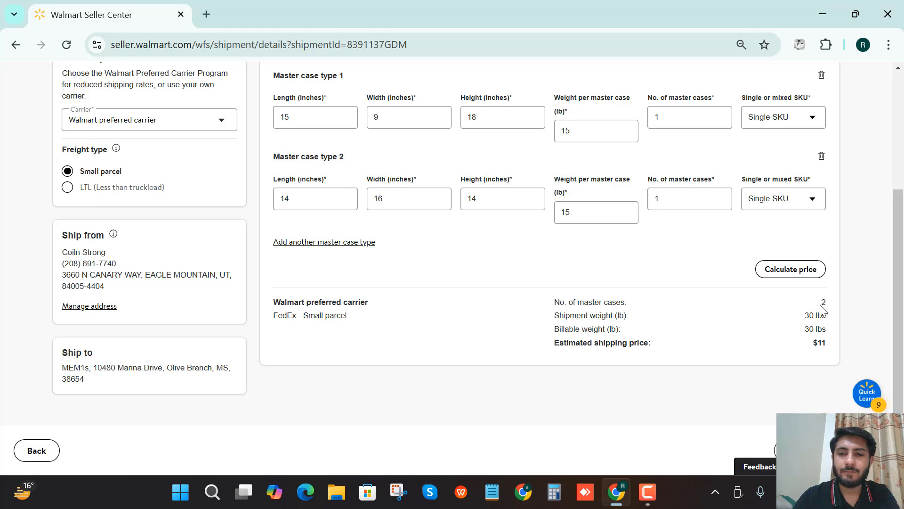
# Examine the estimate's master case count, shipment and billable weights, and shipping price, comparing them with the weights entered per case
pyautogui.moveTo(820, 305); pyautogui.dragTo(827, 343)
pyautogui.click(821, 334)
pyautogui.click(763, 354)
pyautogui.scroll(2, 692, 339)
pyautogui.scroll(-2, 735, 372)
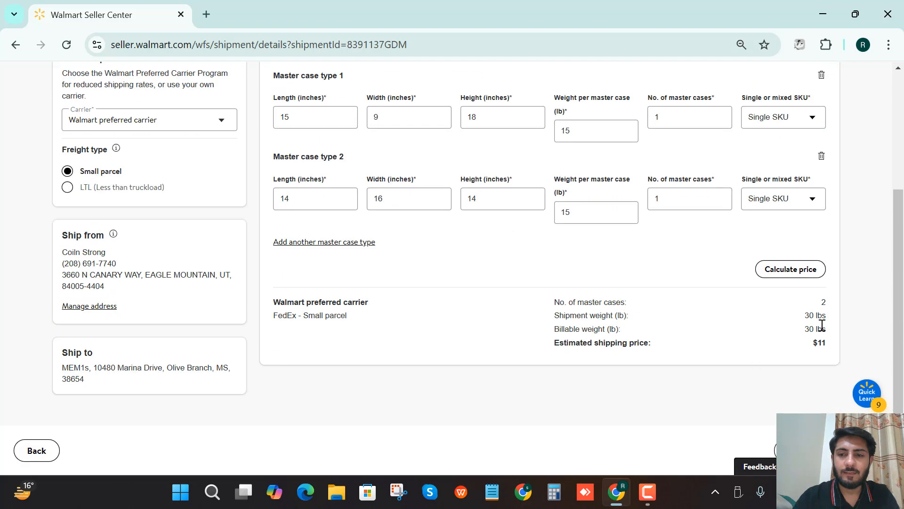
pyautogui.moveTo(820, 344); pyautogui.dragTo(827, 345)
pyautogui.click(826, 344)
pyautogui.click(773, 343)
pyautogui.scroll(2, 706, 330)
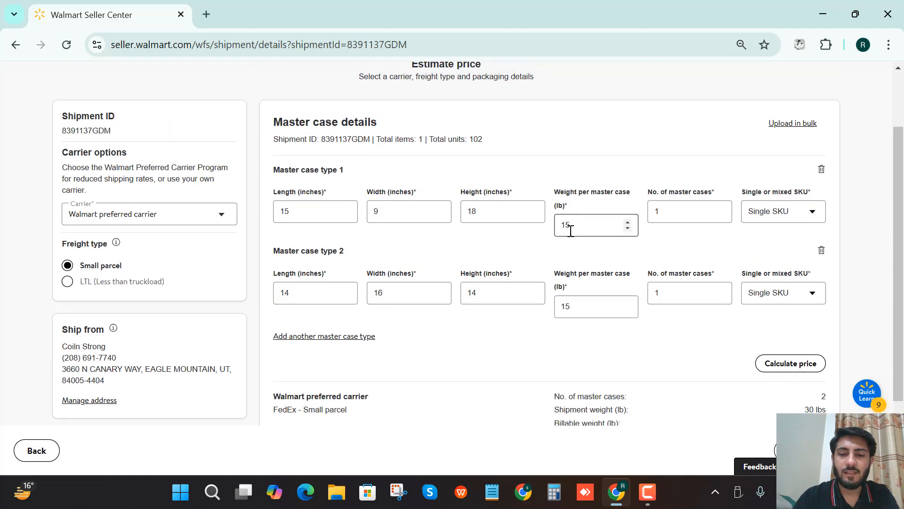
pyautogui.moveTo(576, 230); pyautogui.dragTo(566, 226)
pyautogui.click(596, 304)
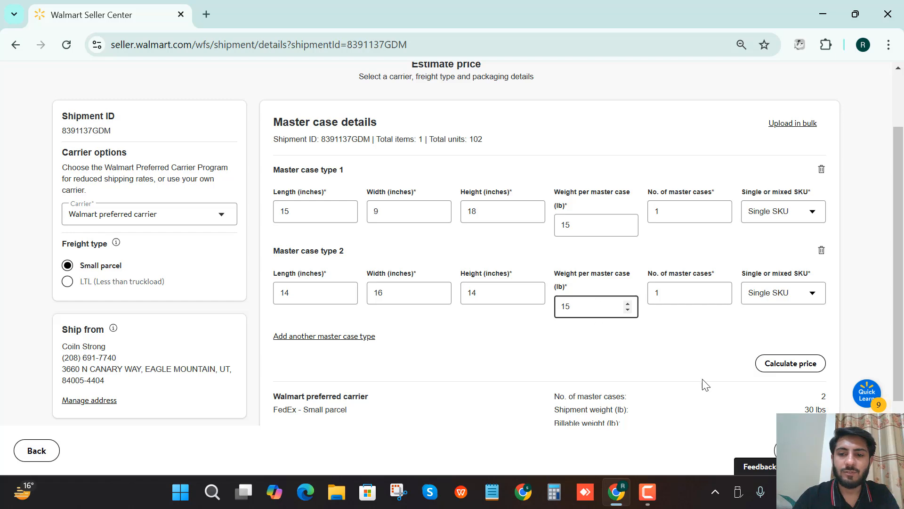
pyautogui.scroll(-2, 708, 385)
pyautogui.click(806, 330)
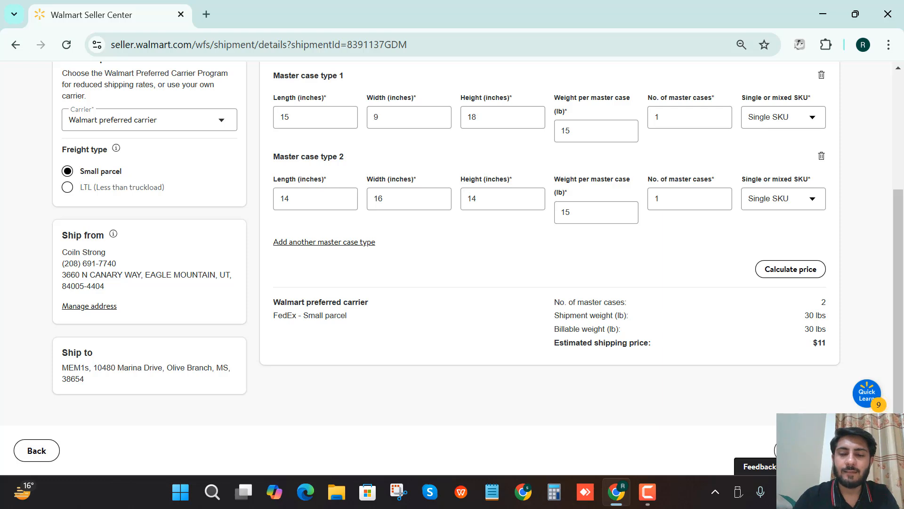
# Continue to the contact stage, fill in the pickup contact details from the saved business contact, and proceed to confirmation
pyautogui.click(801, 450)
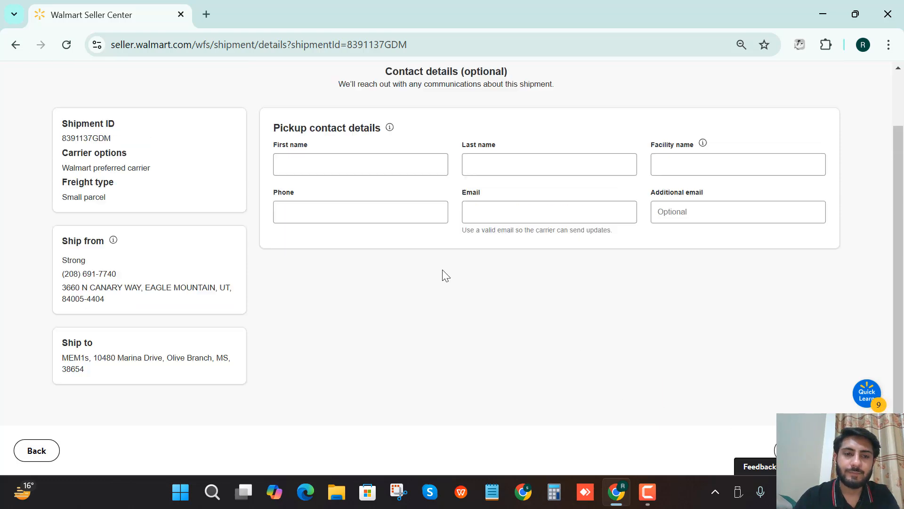
pyautogui.click(301, 202)
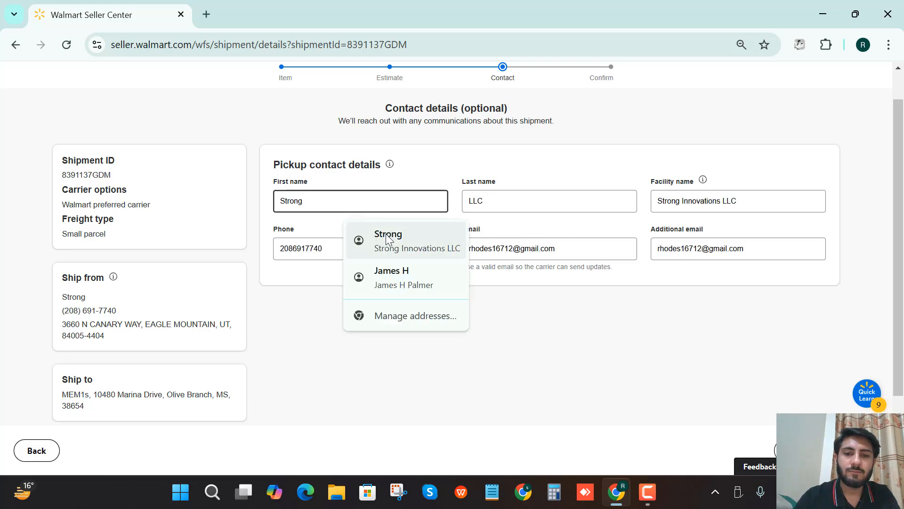
pyautogui.click(410, 245)
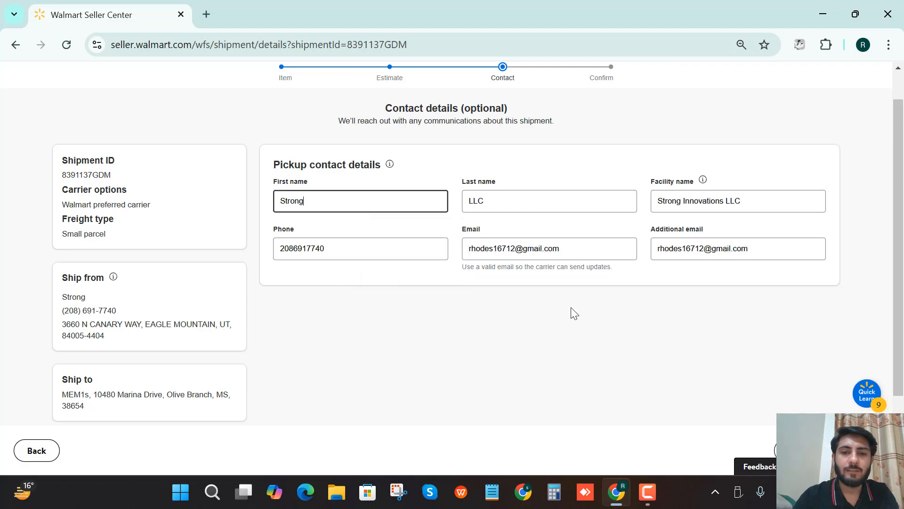
pyautogui.click(777, 449)
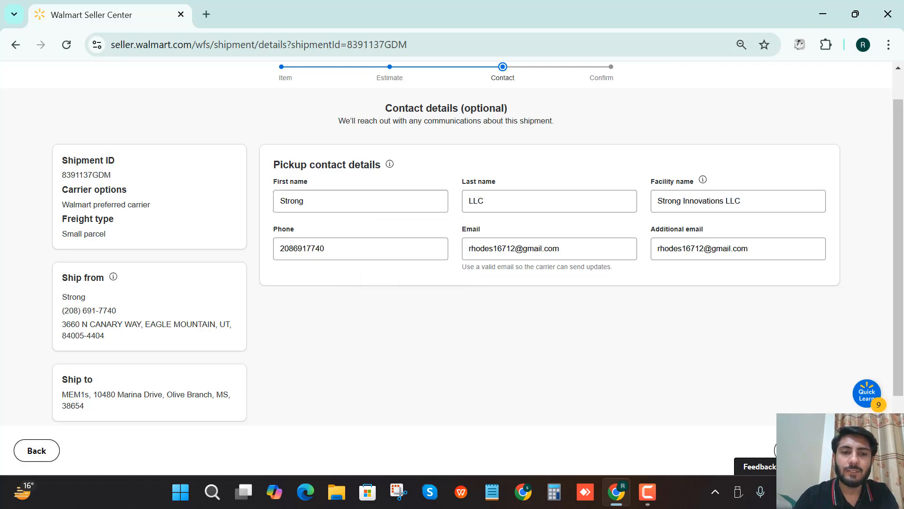
# Review the confirmation summary's item details, ship-from and ship-to addresses, master case dimensions and weights, and price details
pyautogui.scroll(-3, 457, 221)
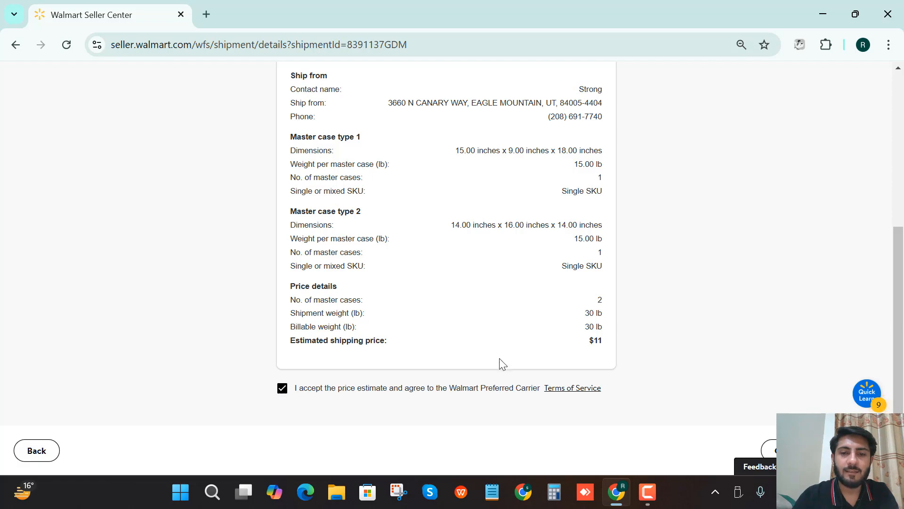
pyautogui.scroll(2, 513, 359)
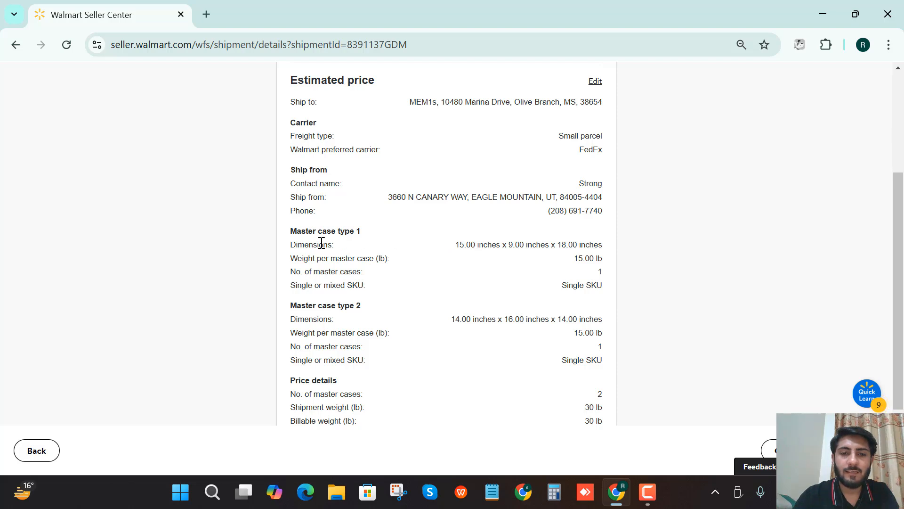
pyautogui.moveTo(458, 245); pyautogui.dragTo(605, 247)
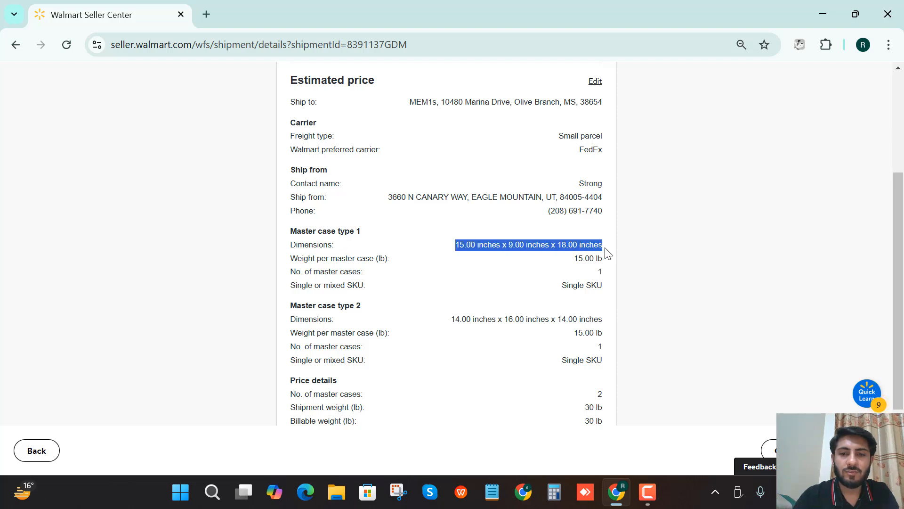
pyautogui.click(502, 319)
pyautogui.tripleClick(501, 319)
pyautogui.click(593, 305)
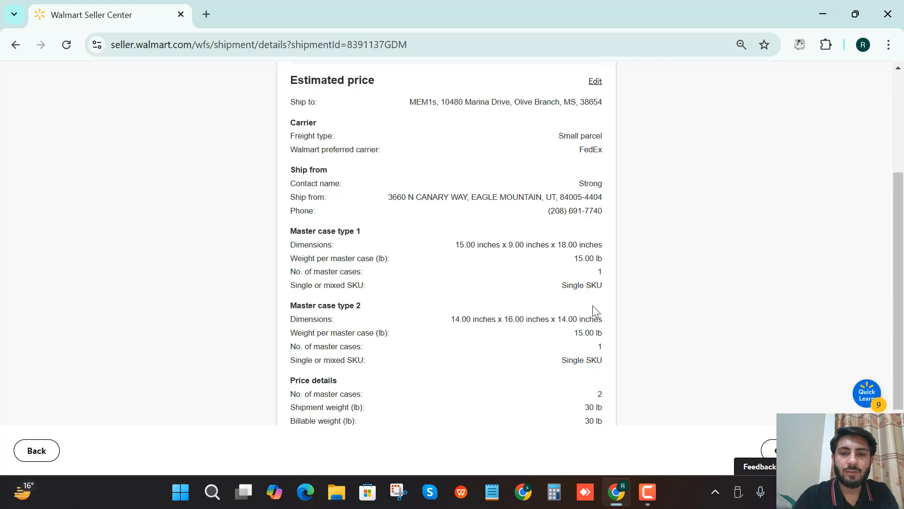
pyautogui.moveTo(377, 198); pyautogui.dragTo(611, 217)
pyautogui.click(544, 223)
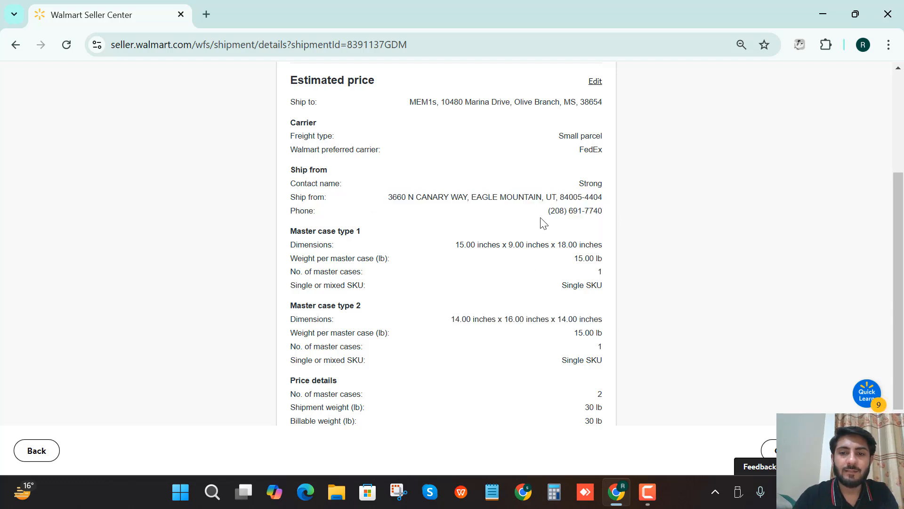
pyautogui.moveTo(410, 198); pyautogui.dragTo(615, 224)
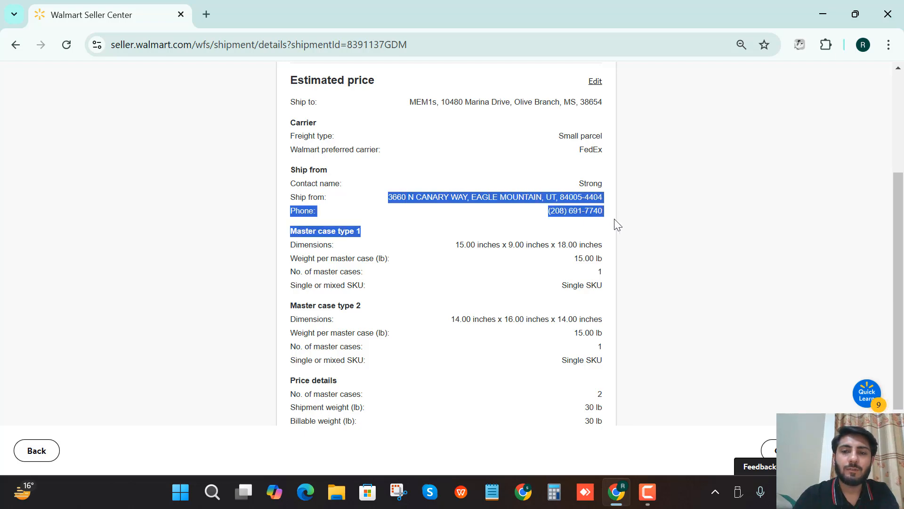
pyautogui.click(536, 228)
pyautogui.scroll(2, 509, 228)
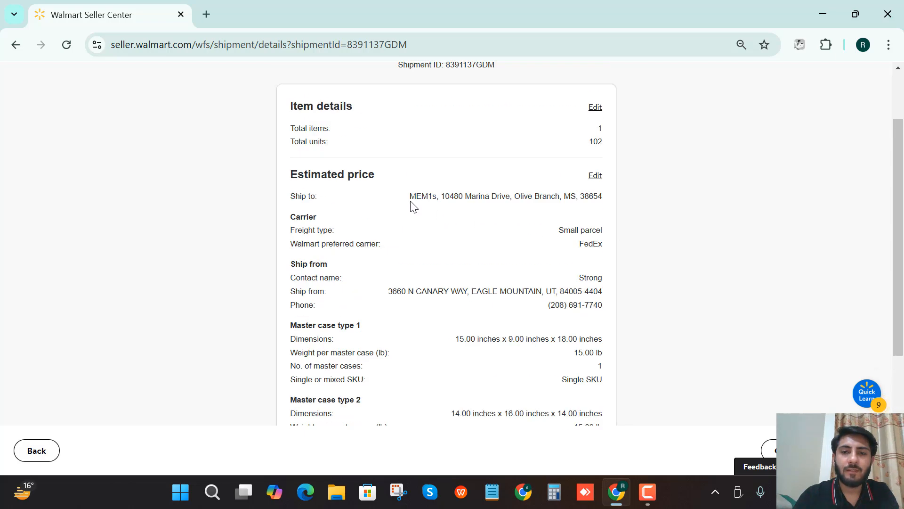
pyautogui.scroll(-4, 588, 210)
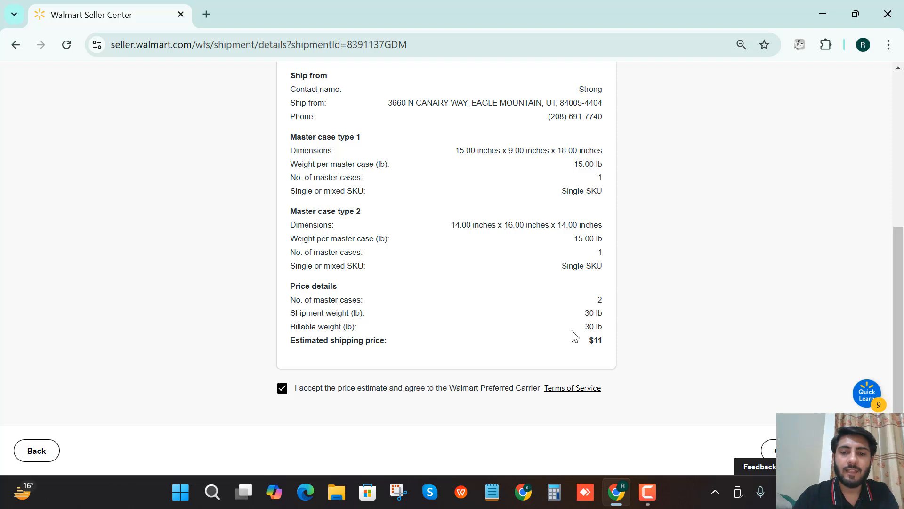
# Confirm the shipment and dismiss the confirmation message
pyautogui.click(843, 450)
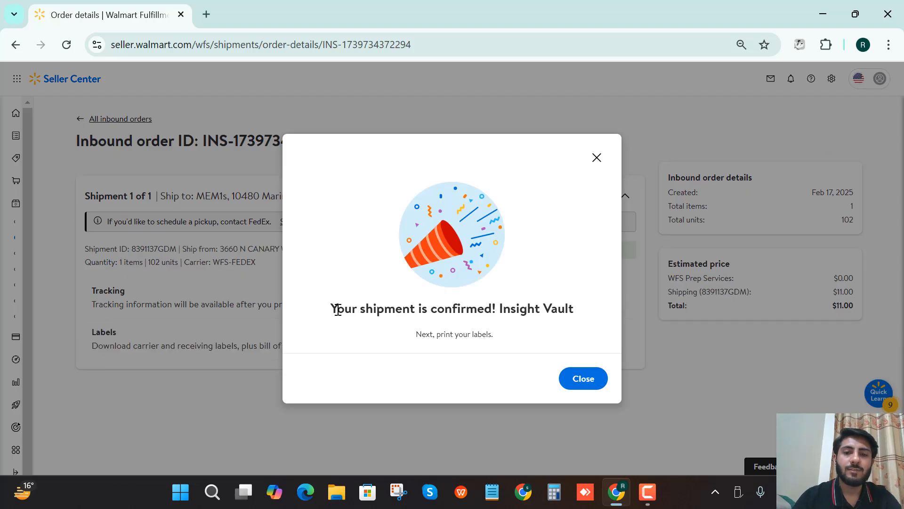
pyautogui.moveTo(338, 309); pyautogui.dragTo(620, 311)
pyautogui.click(582, 326)
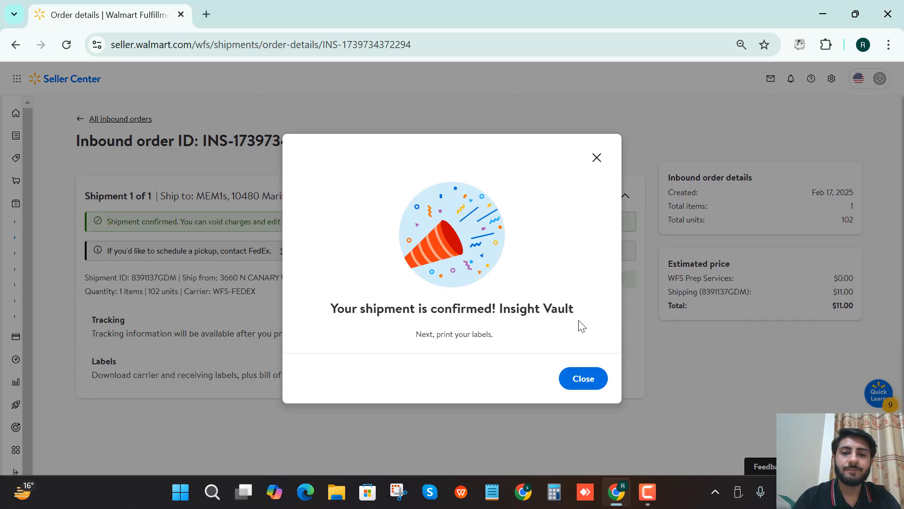
pyautogui.click(583, 379)
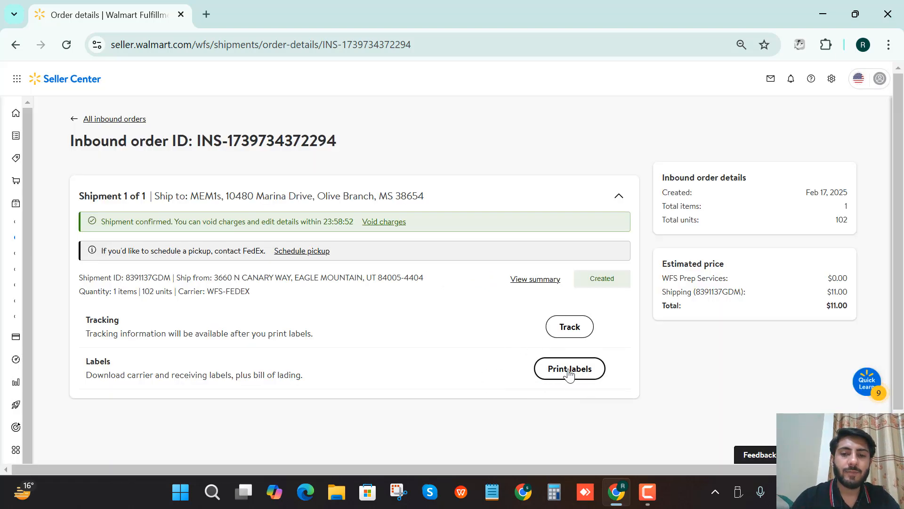
# Open label printing for the shipment and set the carrier labels' ship date to 02/17/2025
pyautogui.click(566, 371)
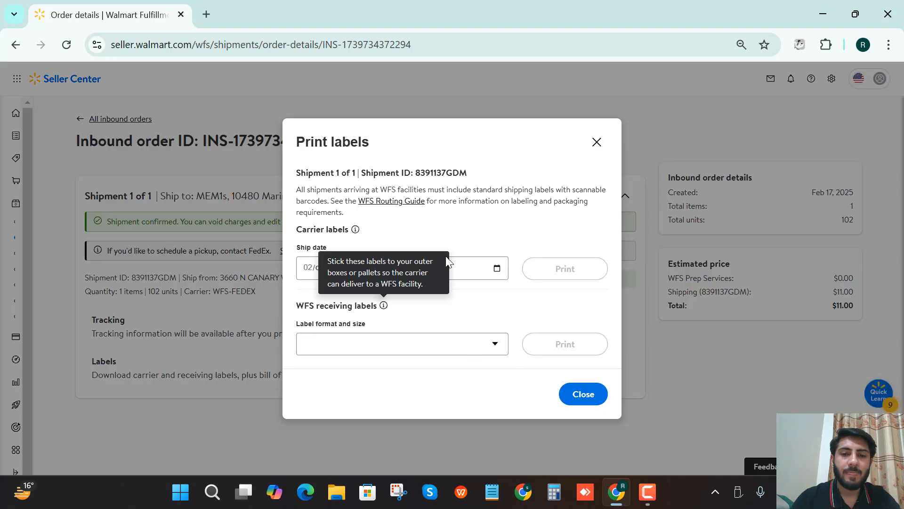
pyautogui.moveTo(300, 249); pyautogui.dragTo(343, 253)
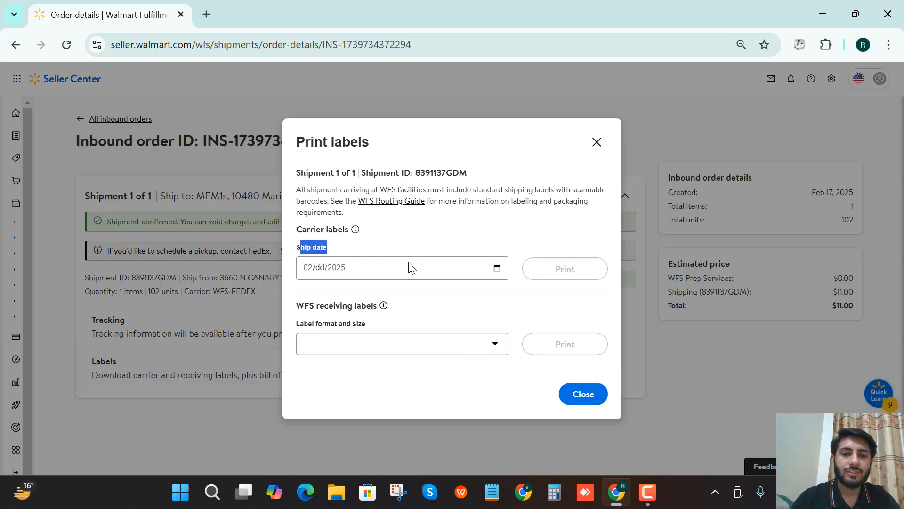
pyautogui.click(497, 268)
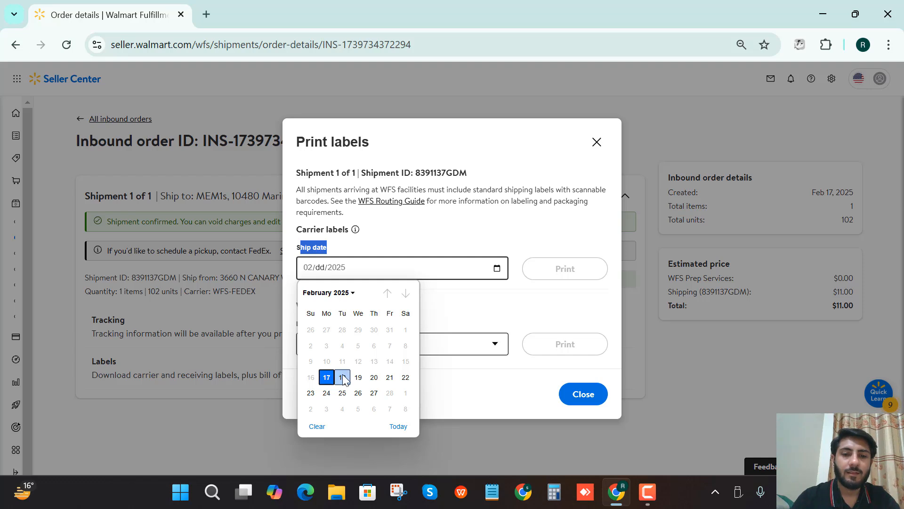
pyautogui.click(328, 379)
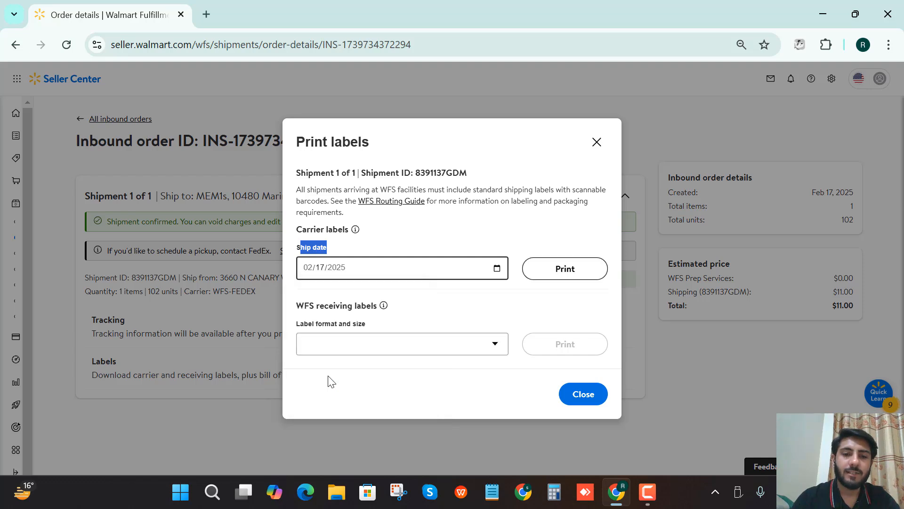
pyautogui.click(394, 266)
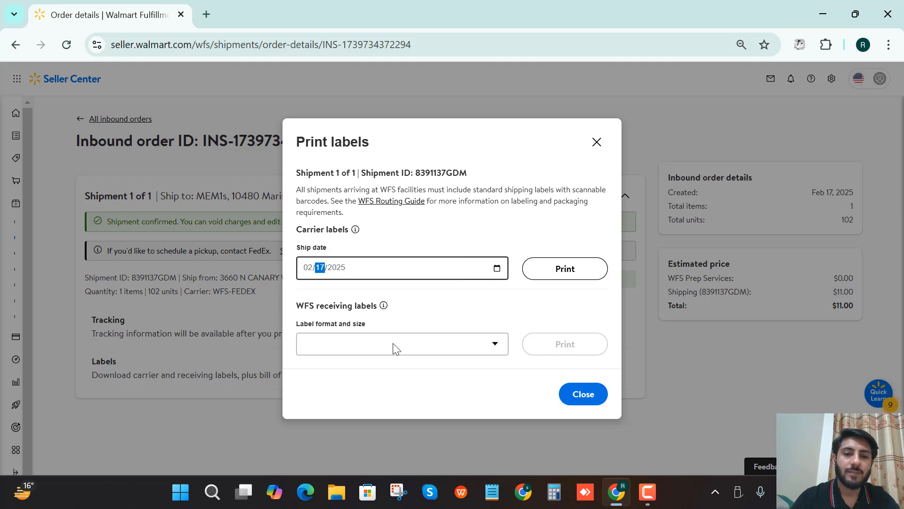
pyautogui.click(499, 270)
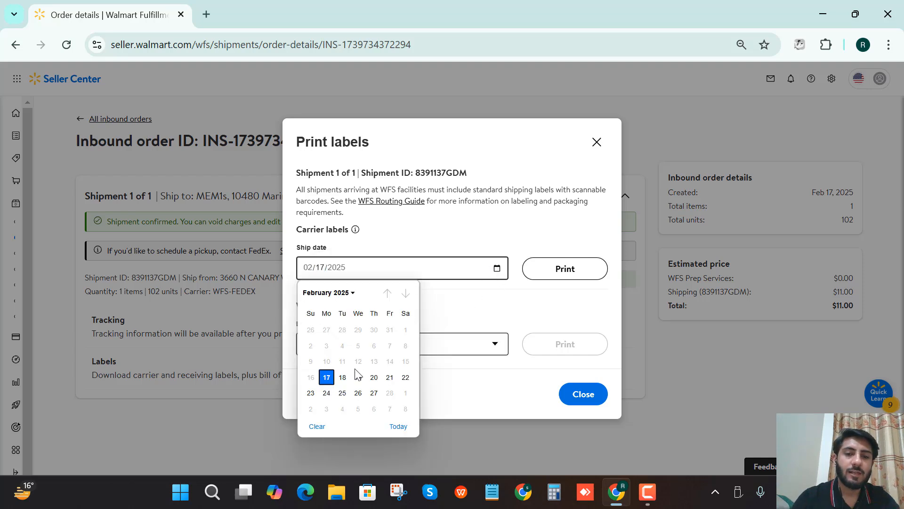
pyautogui.click(330, 380)
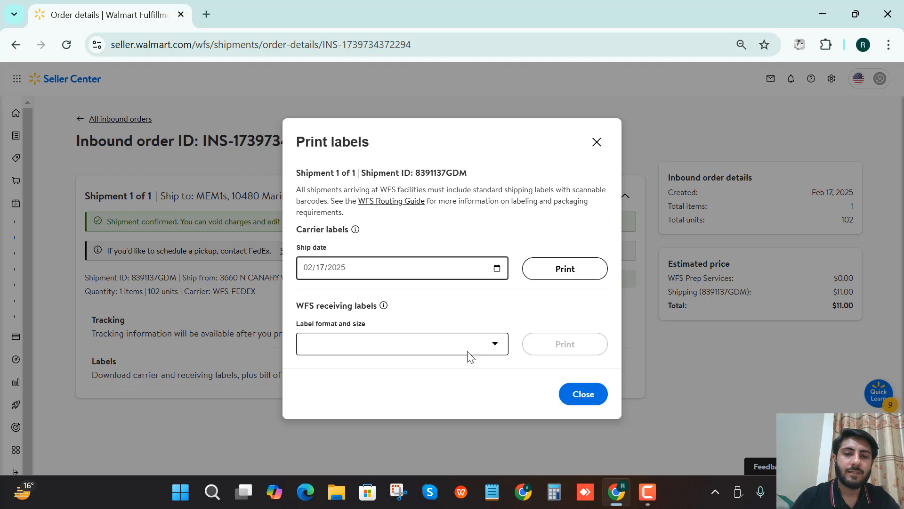
# Set the WFS receiving labels' format and size to PDF: 4 in. x 6 in
pyautogui.click(495, 346)
pyautogui.click(299, 309)
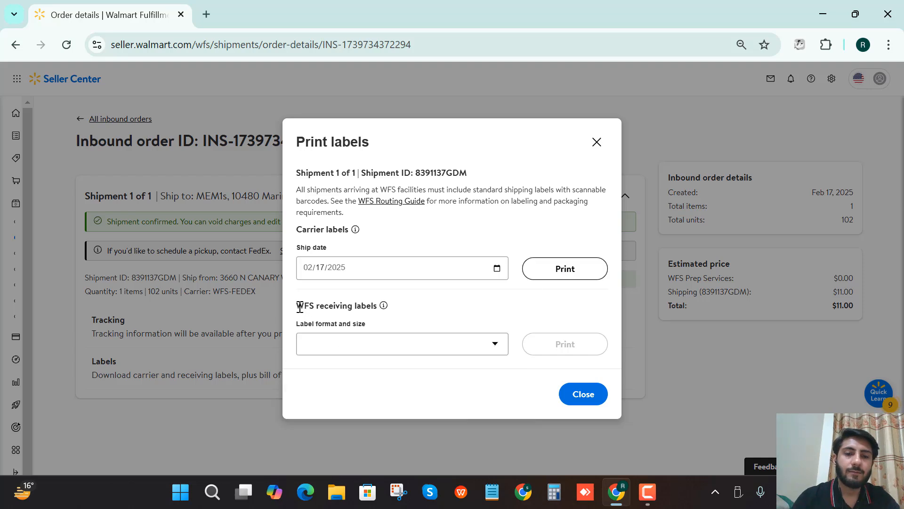
pyautogui.moveTo(350, 306); pyautogui.dragTo(382, 307)
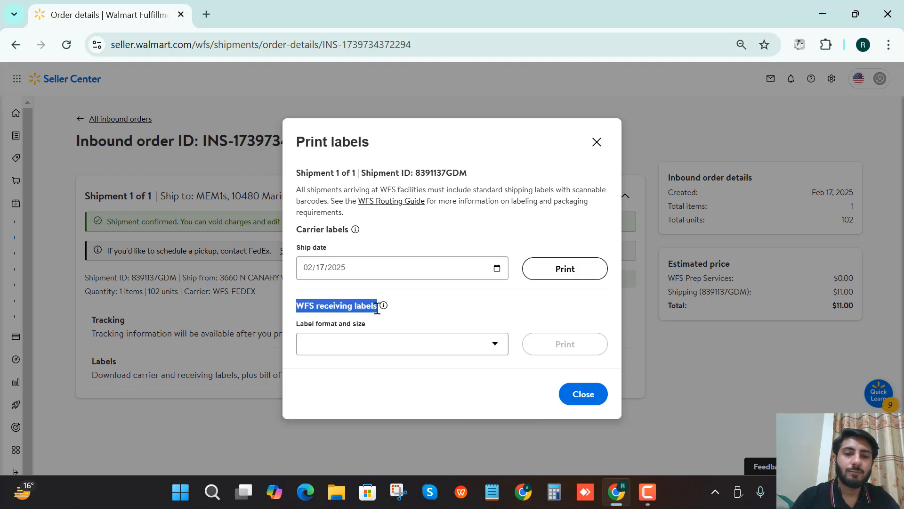
pyautogui.click(401, 331)
pyautogui.moveTo(296, 305); pyautogui.dragTo(349, 306)
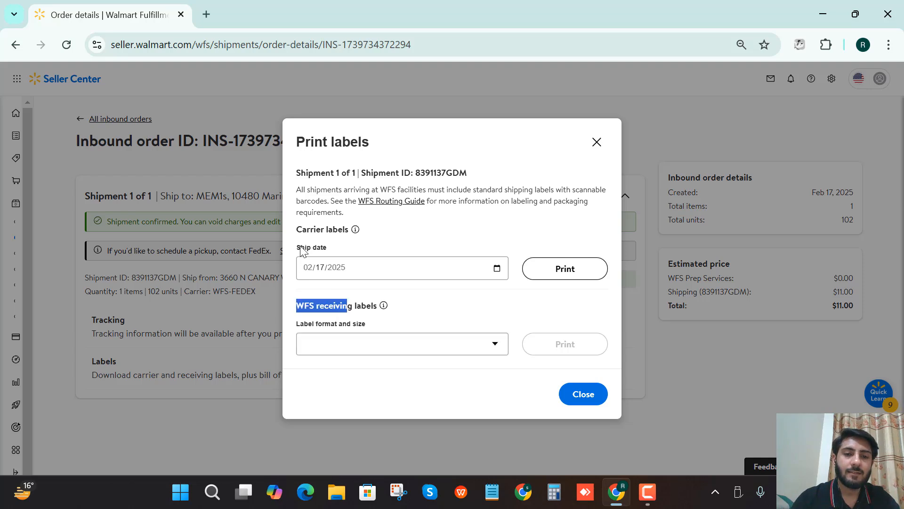
pyautogui.moveTo(297, 228); pyautogui.dragTo(355, 228)
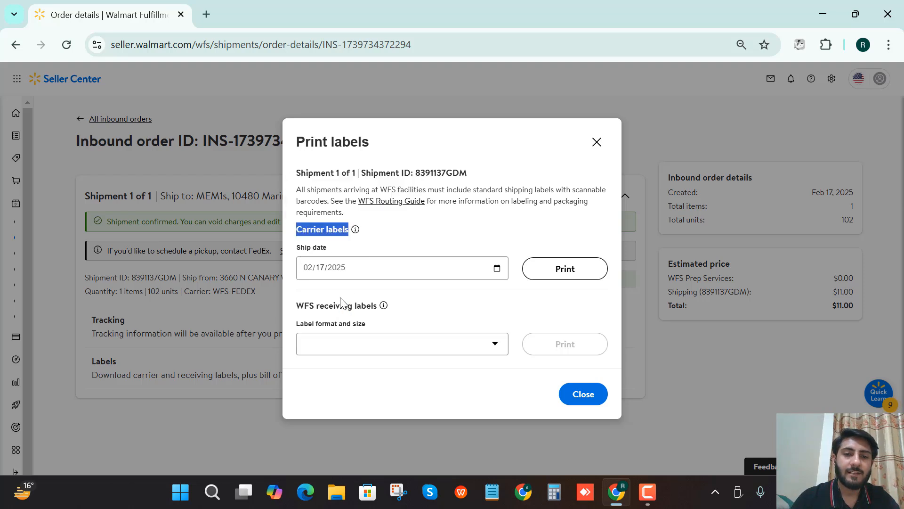
pyautogui.moveTo(296, 306); pyautogui.dragTo(382, 305)
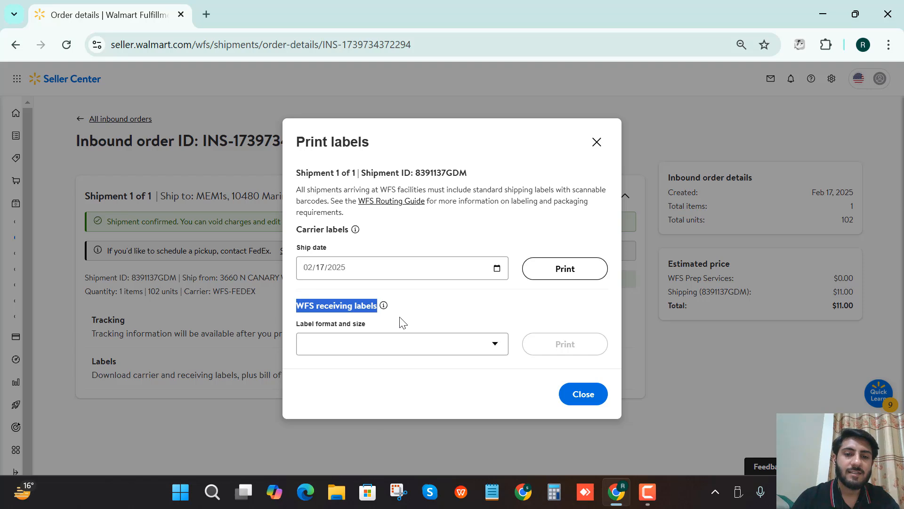
pyautogui.click(451, 328)
pyautogui.click(495, 348)
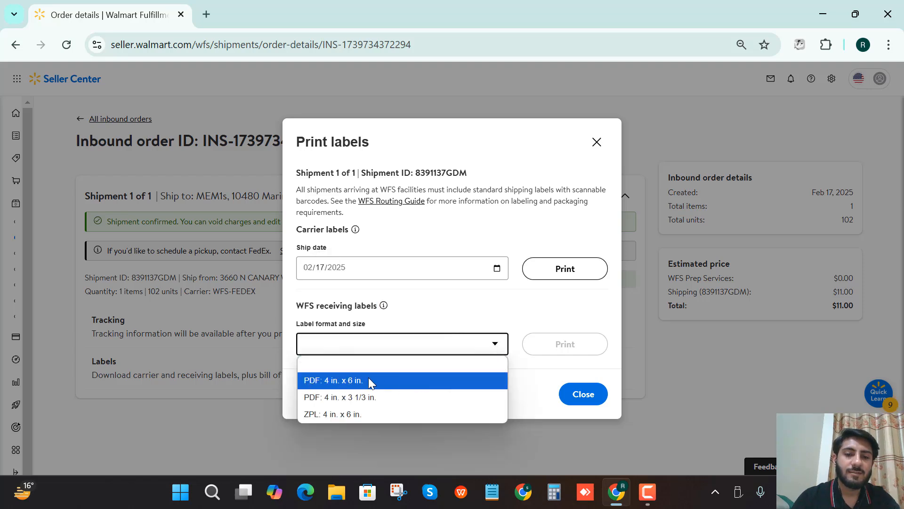
pyautogui.click(327, 380)
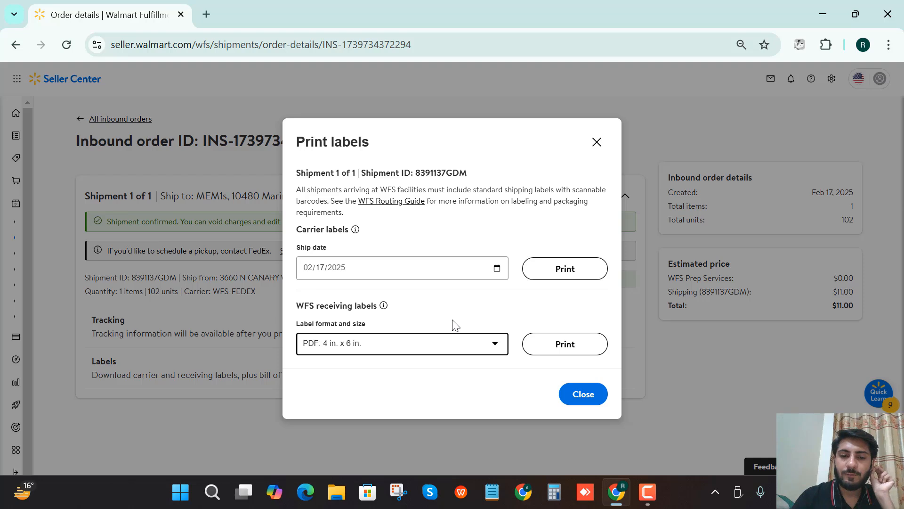
# Print the carrier labels and the WFS receiving labels, and review the receiving label pages for both boxes
pyautogui.click(559, 273)
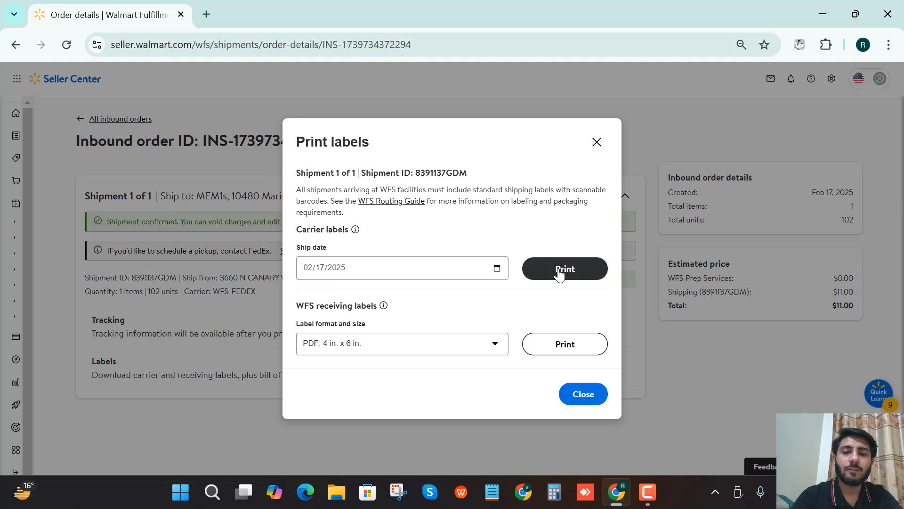
pyautogui.click(566, 350)
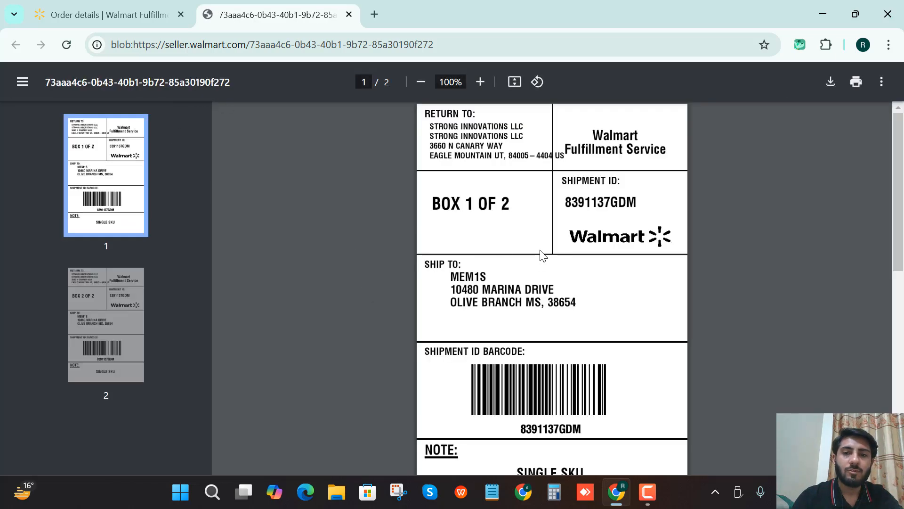
pyautogui.scroll(-5, 539, 193)
pyautogui.scroll(-5, 540, 209)
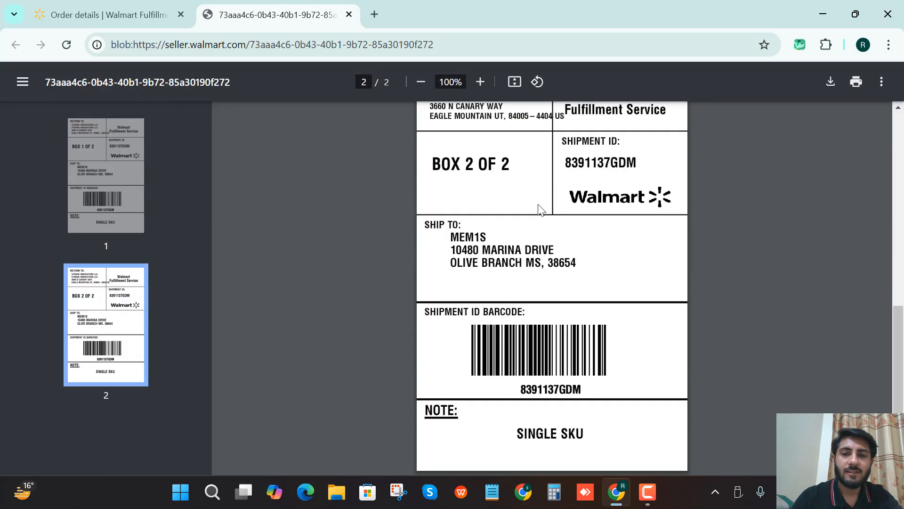
pyautogui.scroll(10, 538, 223)
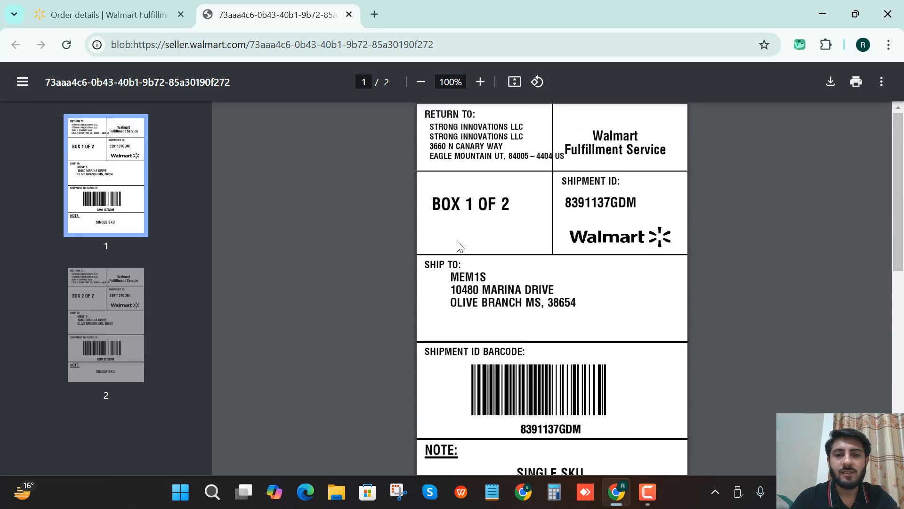
pyautogui.scroll(-9, 509, 212)
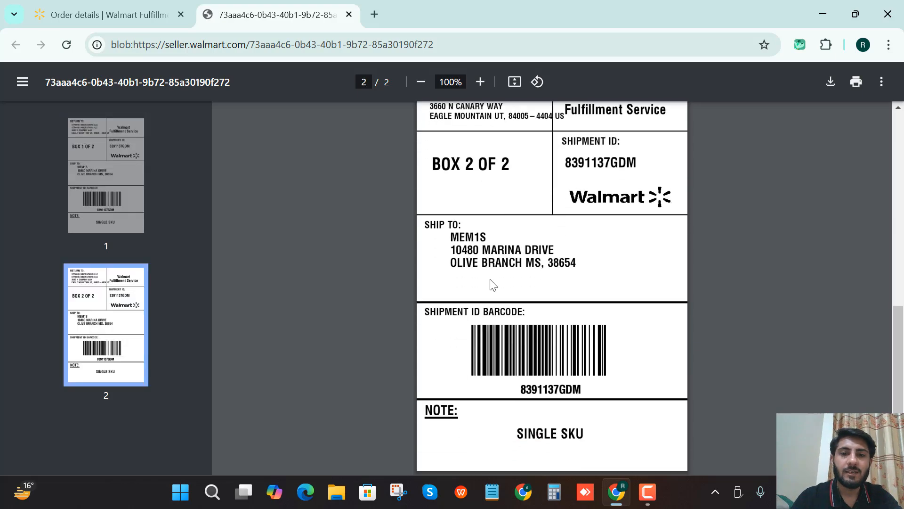
pyautogui.scroll(2, 511, 243)
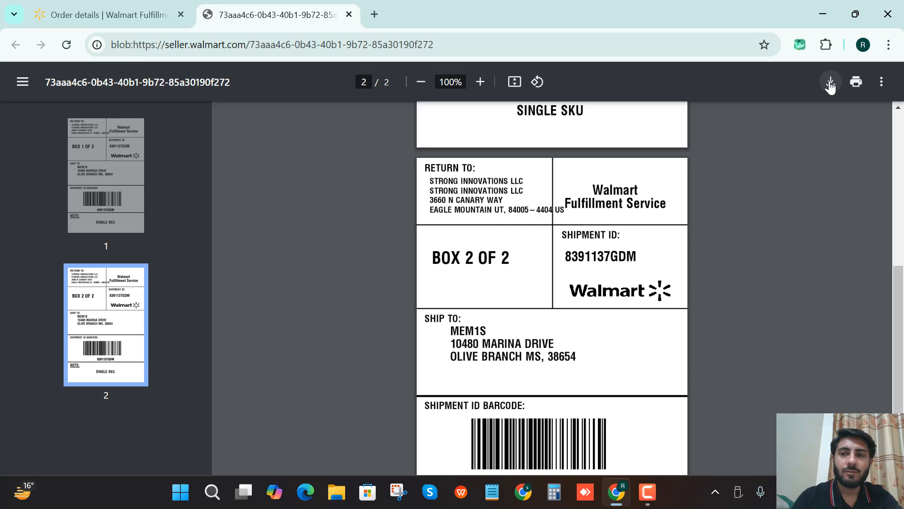
# Download the WFS receiving labels PDF and save it to Downloads as "Receiving Label Kate somerville"
pyautogui.click(831, 85)
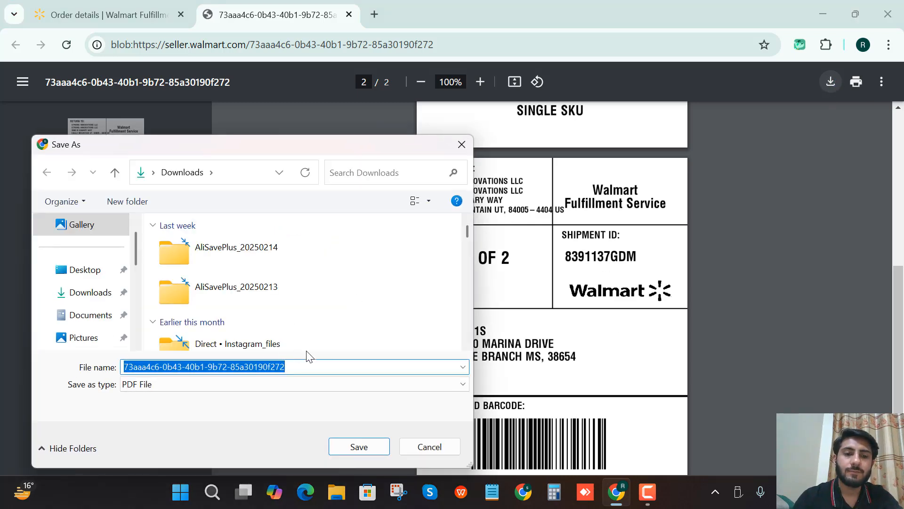
pyautogui.press('BackSpace')
pyautogui.write('Receiving')
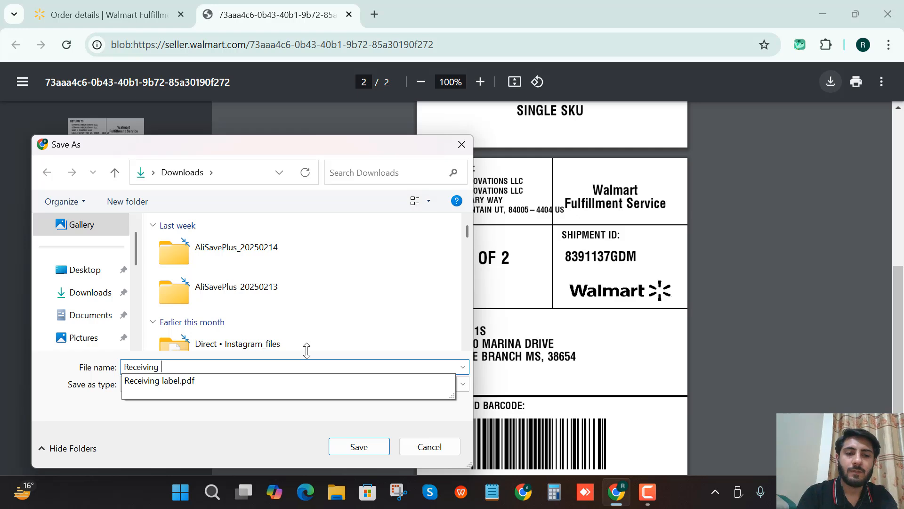
pyautogui.write('Label Kate somerville')
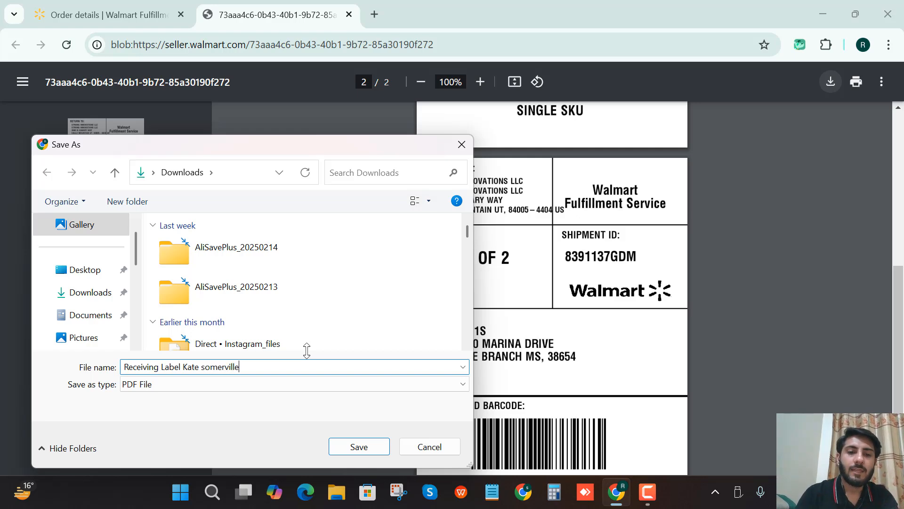
pyautogui.click(352, 450)
# Return to the order's label printing dialog, print the carrier labels, and review the FedEx label pages for both boxes
pyautogui.click(120, 13)
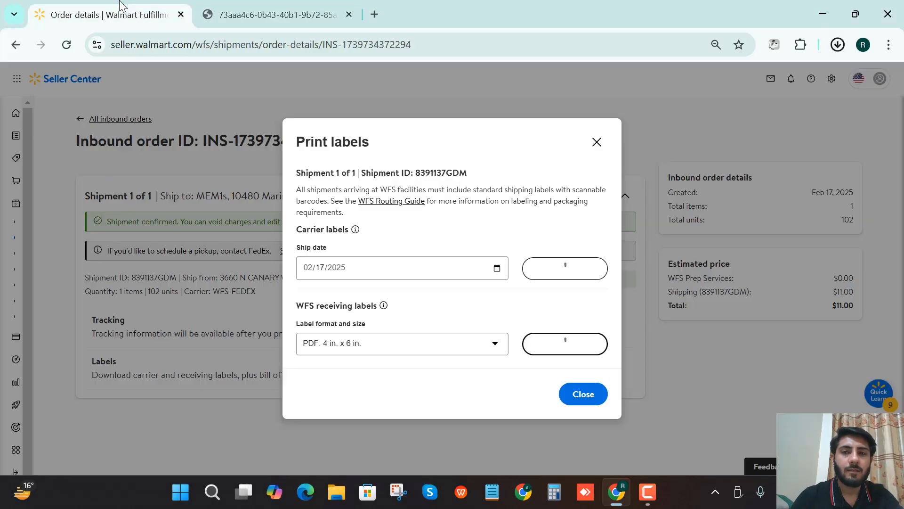
pyautogui.click(550, 278)
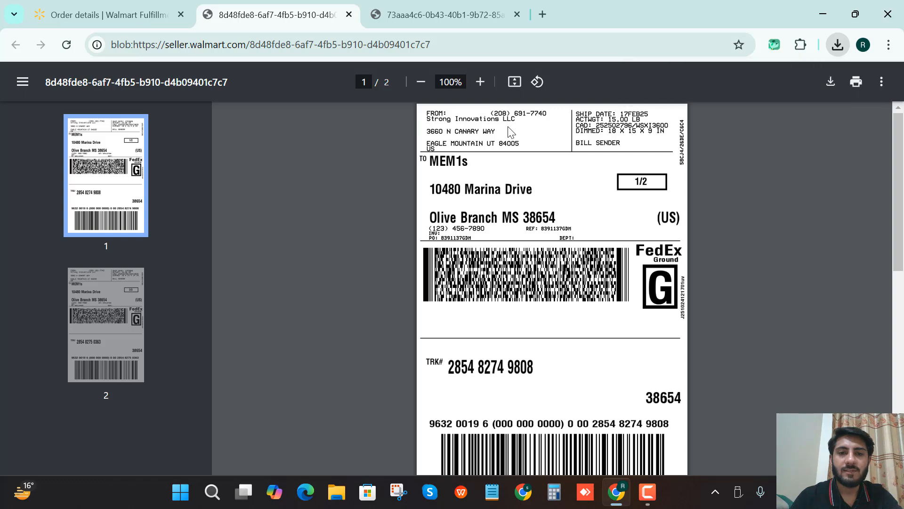
pyautogui.scroll(-2, 554, 245)
pyautogui.scroll(-8, 553, 245)
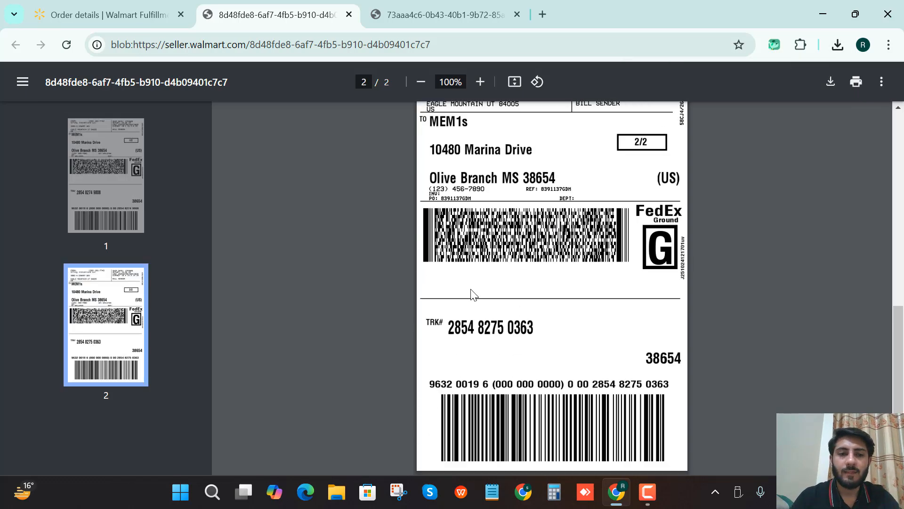
pyautogui.scroll(11, 490, 249)
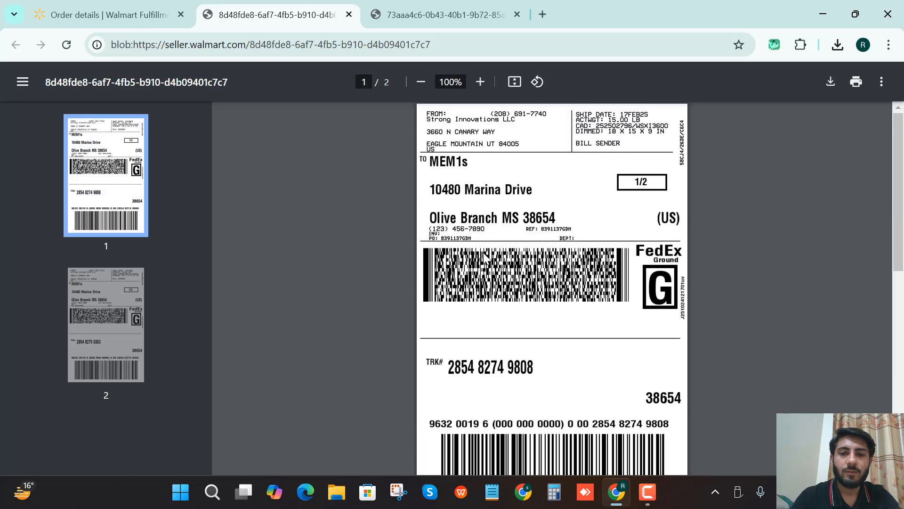
pyautogui.scroll(-1, 485, 258)
pyautogui.scroll(-11, 485, 258)
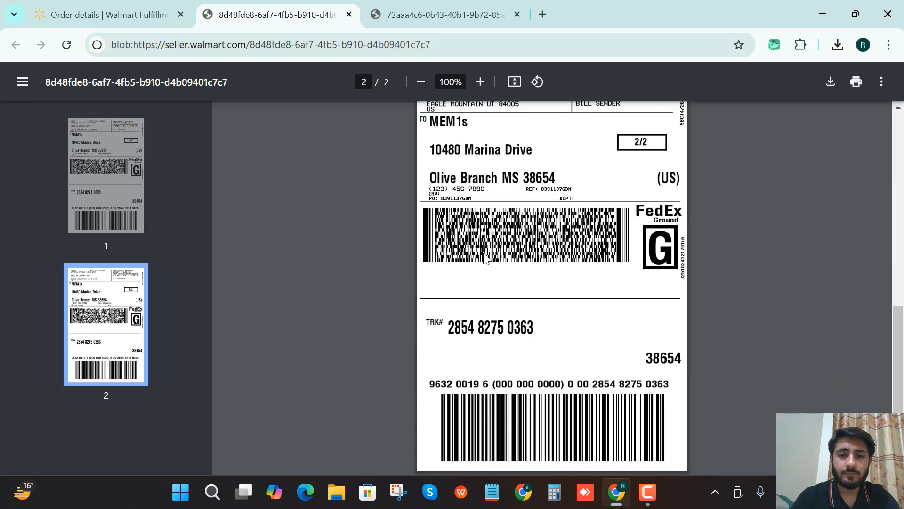
pyautogui.scroll(9, 601, 210)
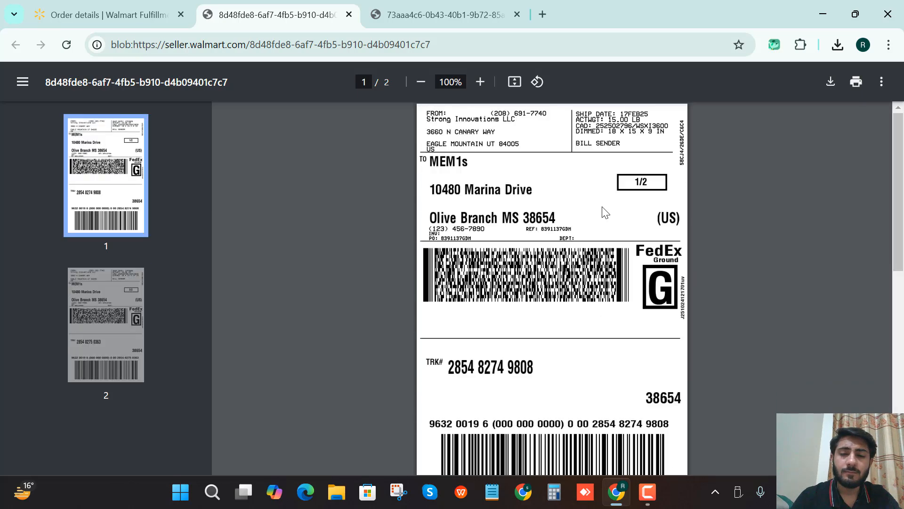
# Download the carrier labels PDF and save it to Downloads as "Carrier labels kate somerville"
pyautogui.click(829, 84)
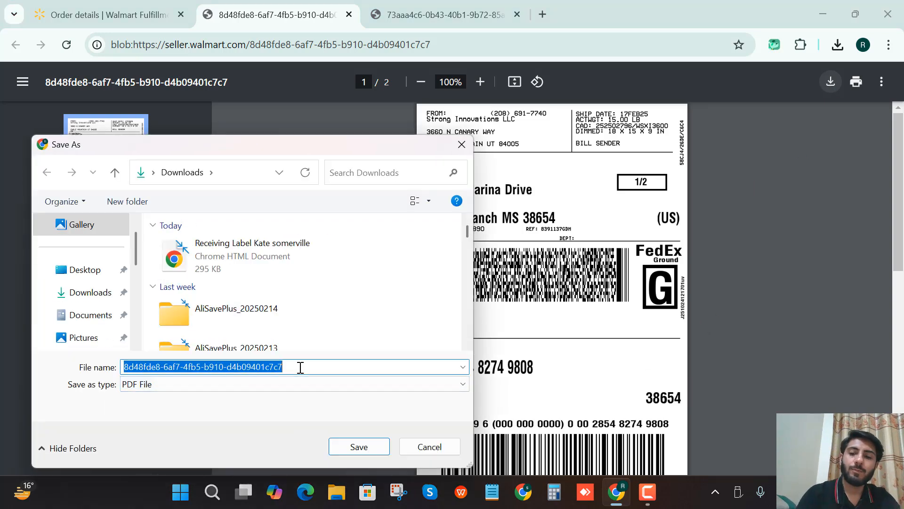
pyautogui.press('BackSpace')
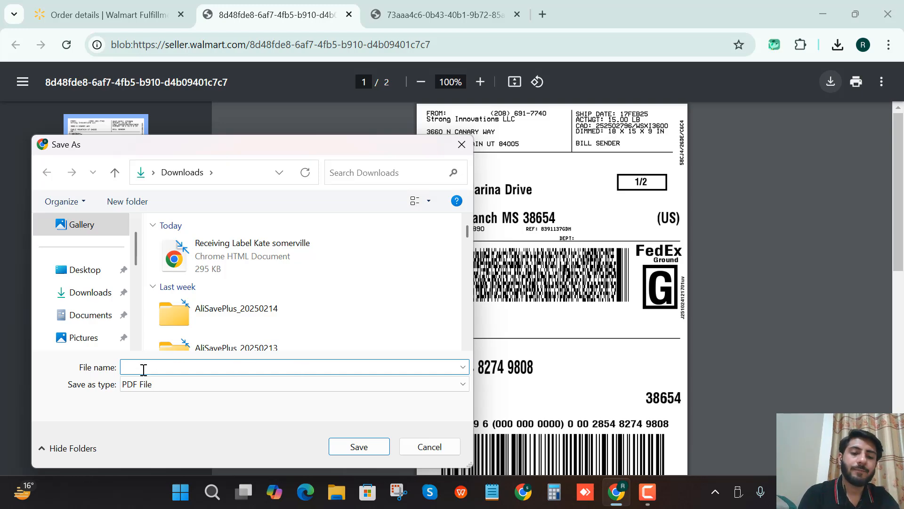
pyautogui.write('Carrier')
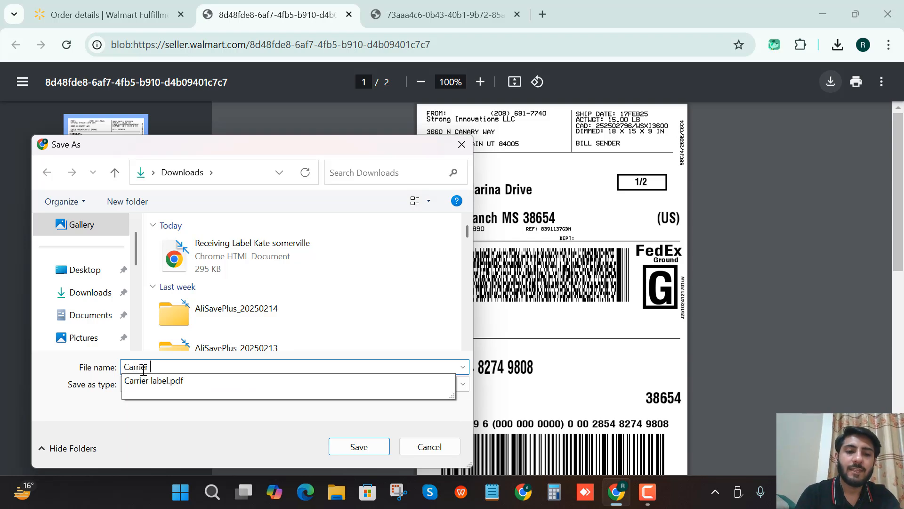
pyautogui.write(' labe')
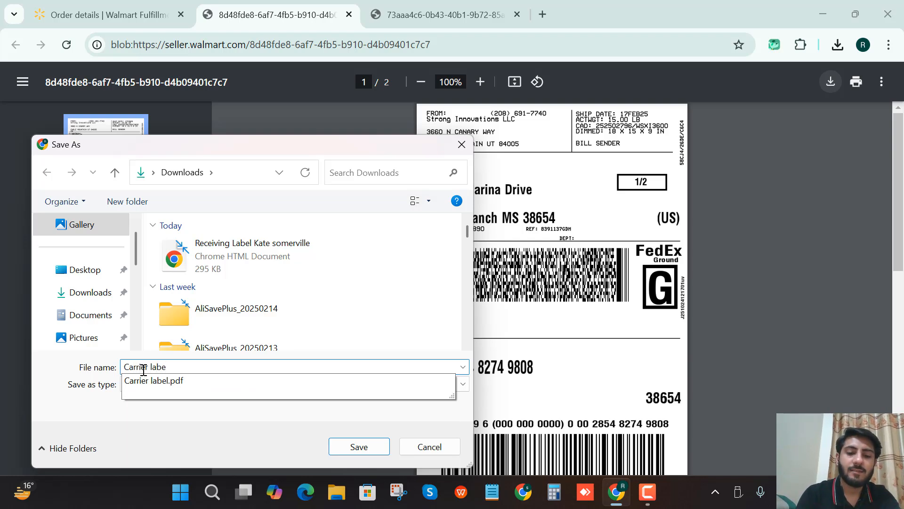
pyautogui.write('ls kate somerville')
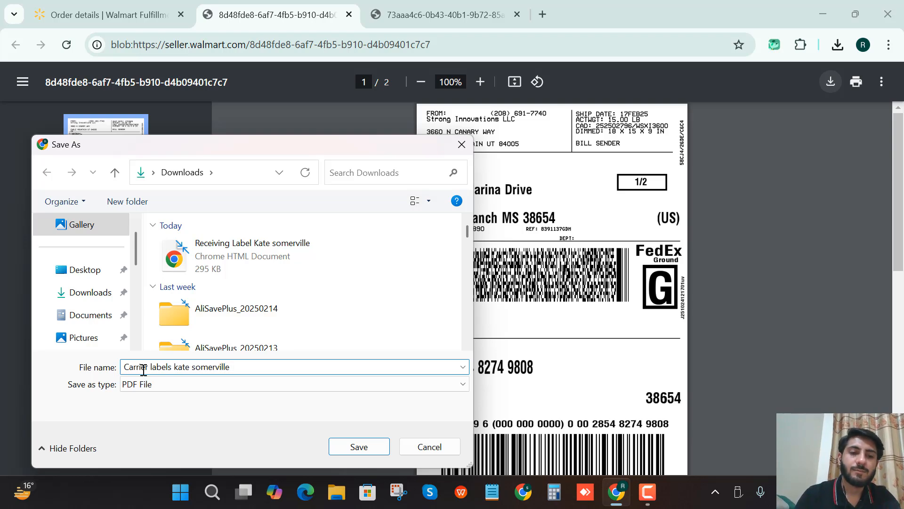
pyautogui.click(361, 447)
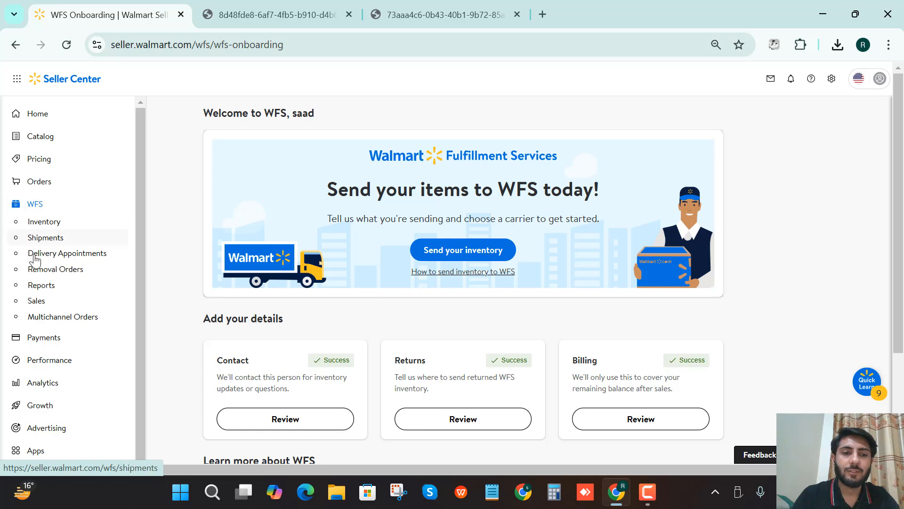
# Open the WFS shipments list and check the status explanation of the shipment created Feb 17, 2025
pyautogui.click(38, 240)
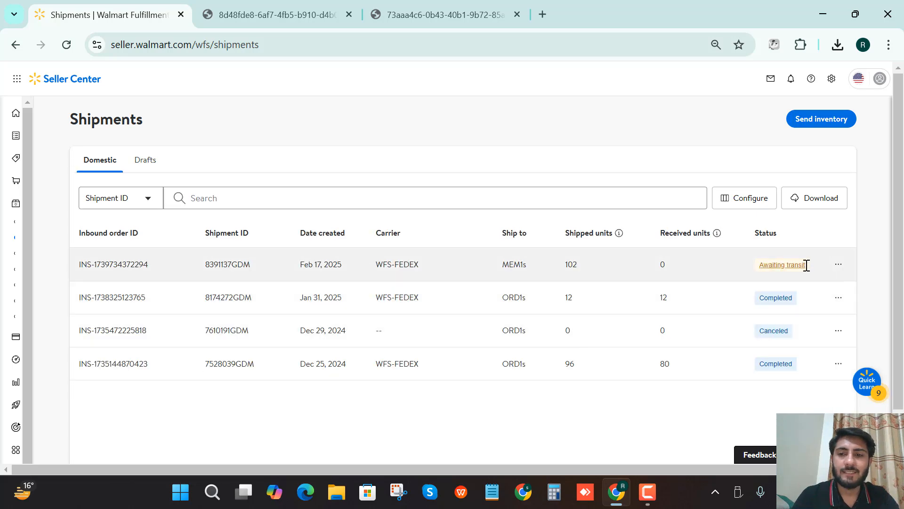
pyautogui.moveTo(789, 321)
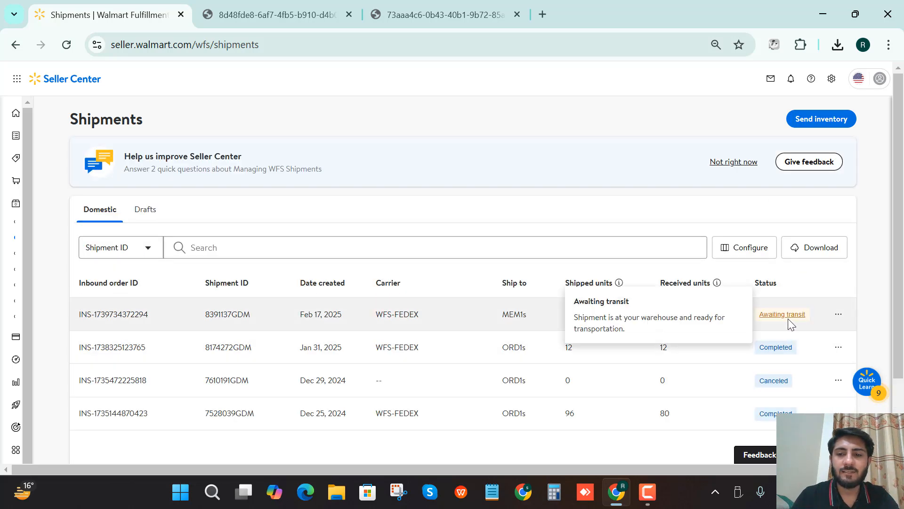